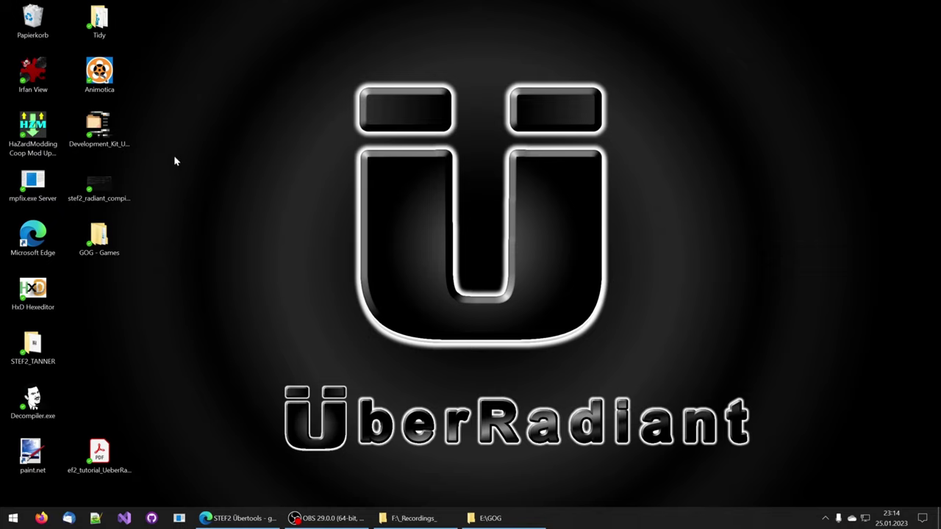
Inspect the Elite Force II copy folder and its base folder, then return to E:\GOG
{"action": "left_click", "coordinate": [112, 133]}
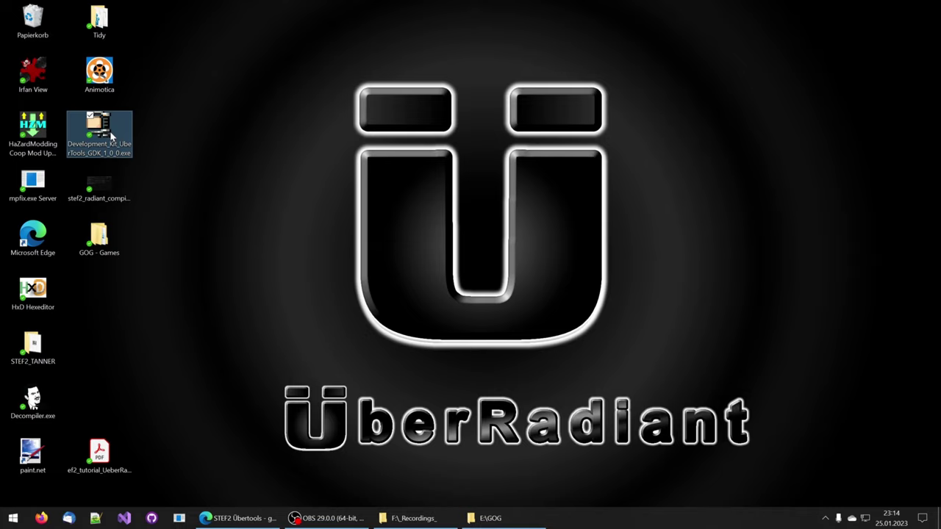
{"action": "left_click", "coordinate": [491, 518]}
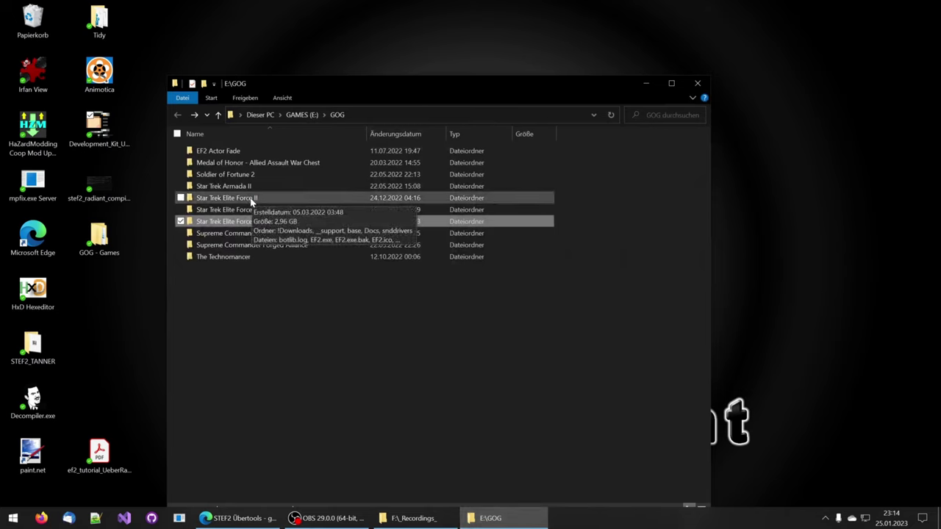
{"action": "left_click", "coordinate": [269, 199]}
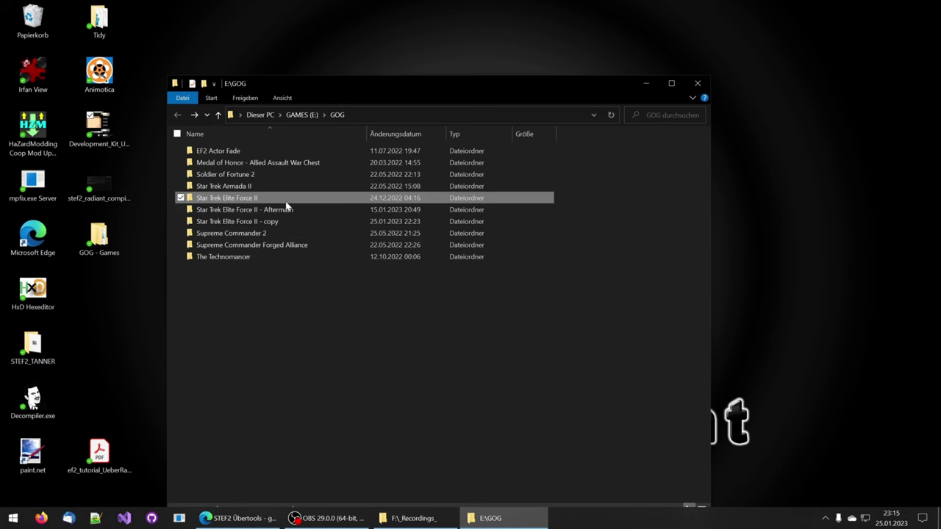
{"action": "double_click", "coordinate": [254, 223]}
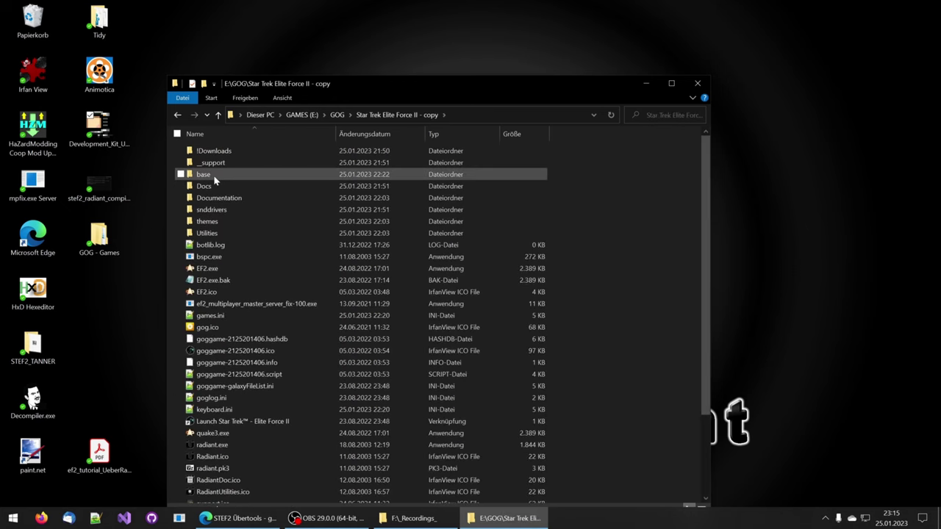
{"action": "double_click", "coordinate": [213, 177]}
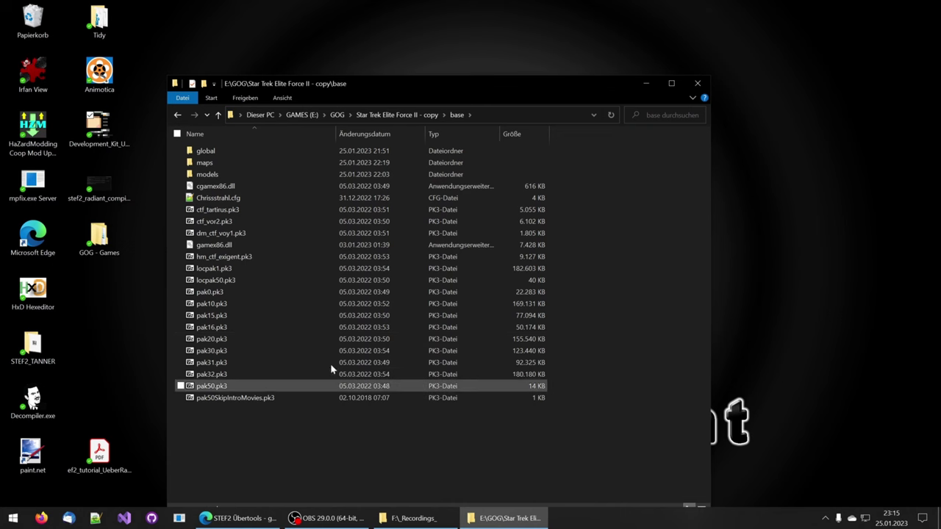
{"action": "key", "text": "BackSpace"}
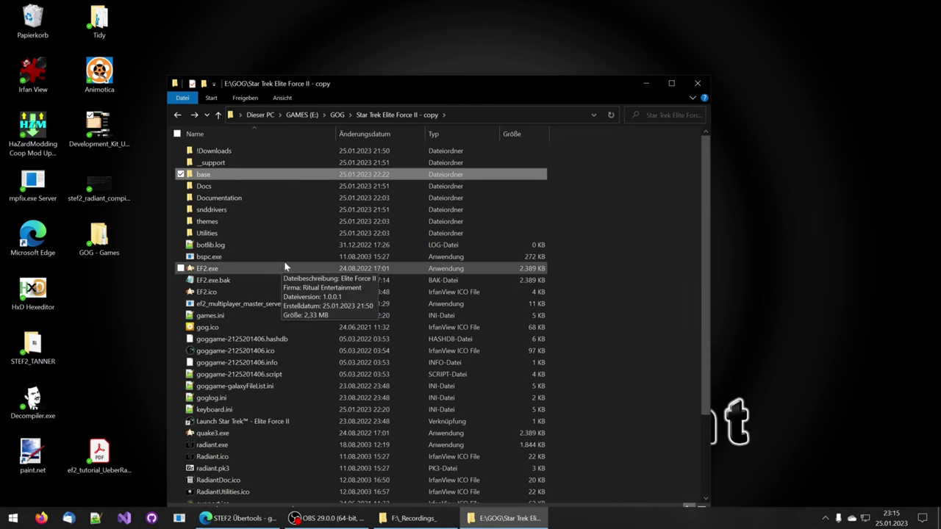
{"action": "key", "text": "BackSpace"}
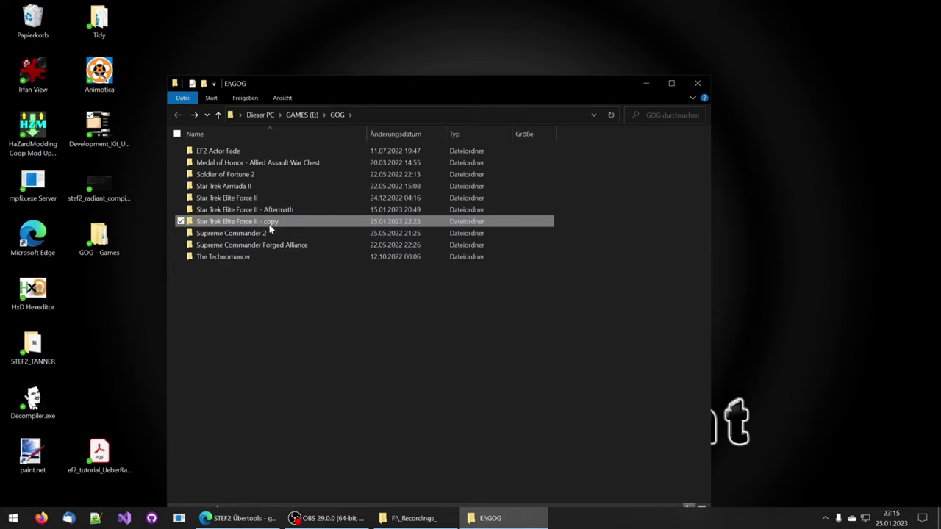
Rename the copy folder to 'Star Trek Elite Force II - ef2' and briefly view the compile error screenshot
{"action": "key", "text": "F2"}
{"action": "key", "text": "End"}
{"action": "key", "text": "shift+Left"}
{"action": "key", "text": "shift+Left"}
{"action": "key", "text": "shift+Left"}
{"action": "key", "text": "shift+Left"}
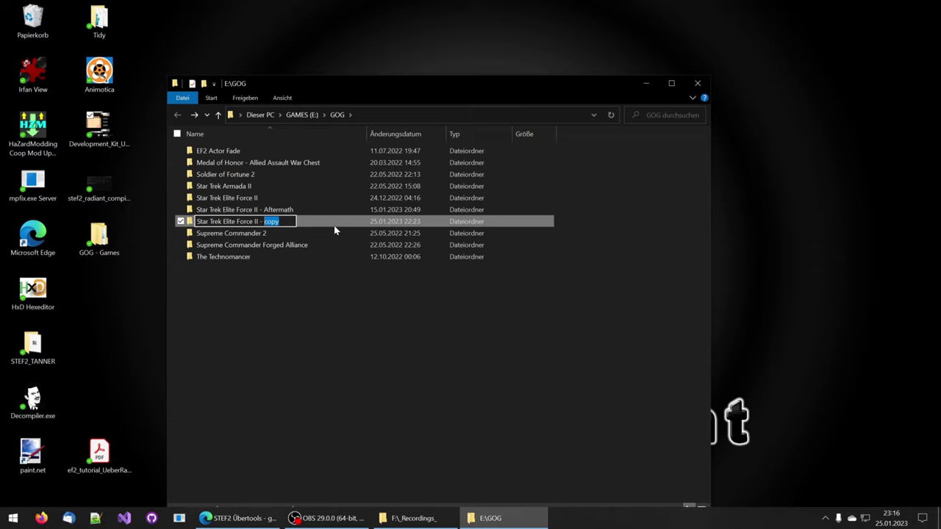
{"action": "type", "text": "ef2"}
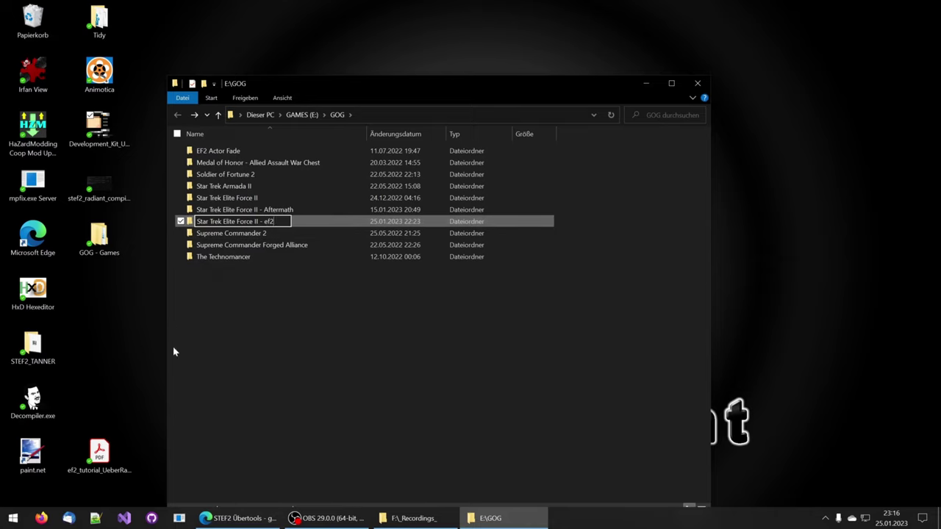
{"action": "double_click", "coordinate": [107, 194]}
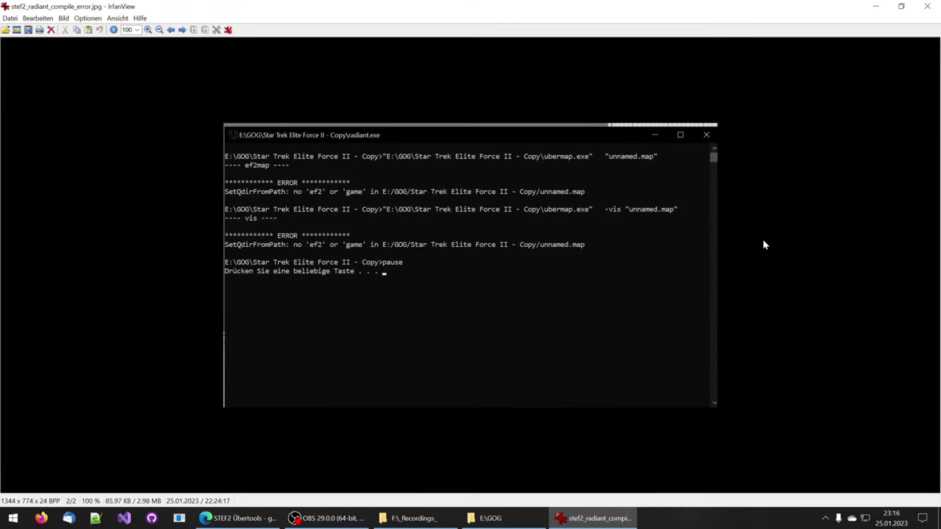
{"action": "left_click", "coordinate": [928, 6]}
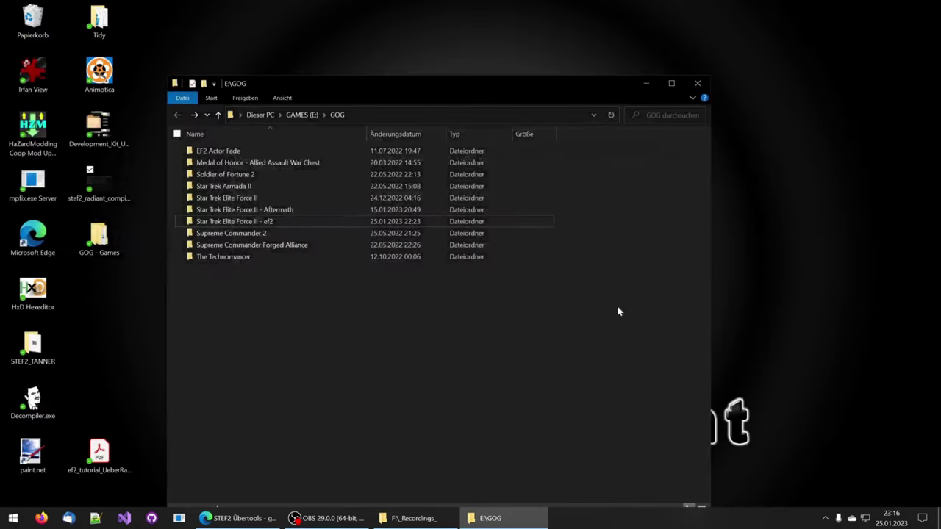
Copy the path E:\GOG\Star Trek Elite Force II - ef2 from the address bar and minimize Explorer
{"action": "left_click", "coordinate": [267, 224]}
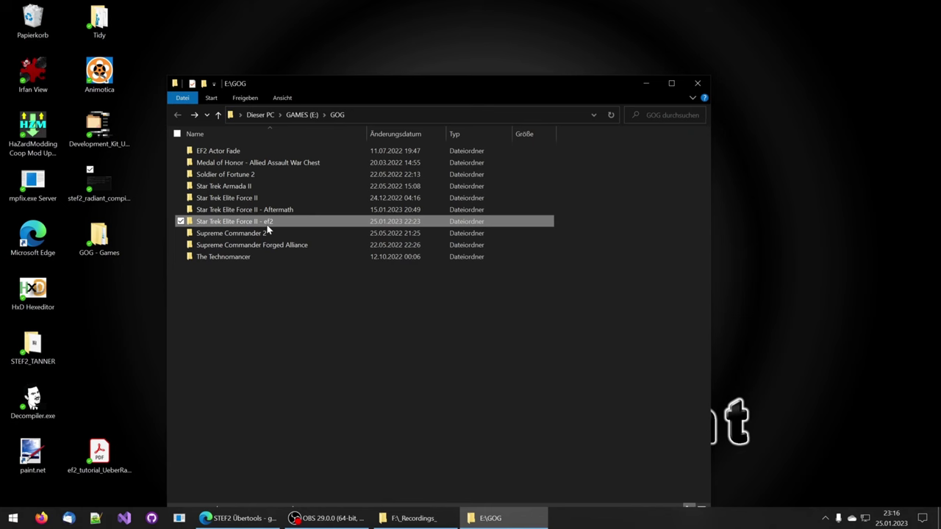
{"action": "double_click", "coordinate": [267, 224]}
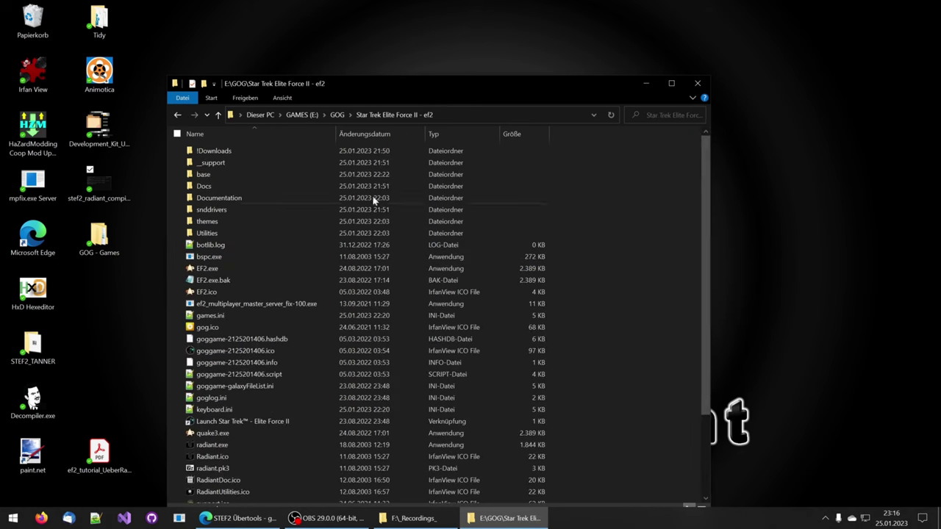
{"action": "left_click", "coordinate": [478, 116]}
{"action": "key", "text": "ctrl+c"}
{"action": "right_click", "coordinate": [332, 116]}
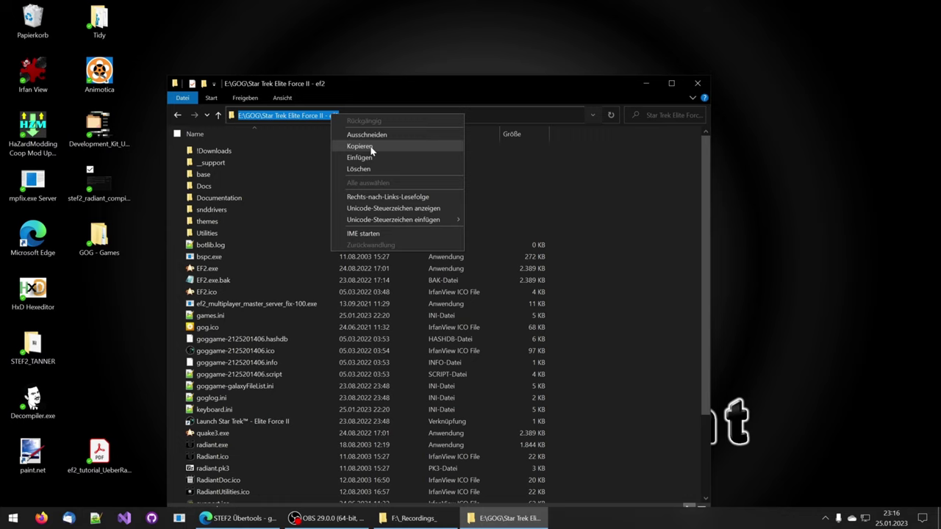
{"action": "left_click", "coordinate": [370, 147]}
{"action": "left_click", "coordinate": [647, 84]}
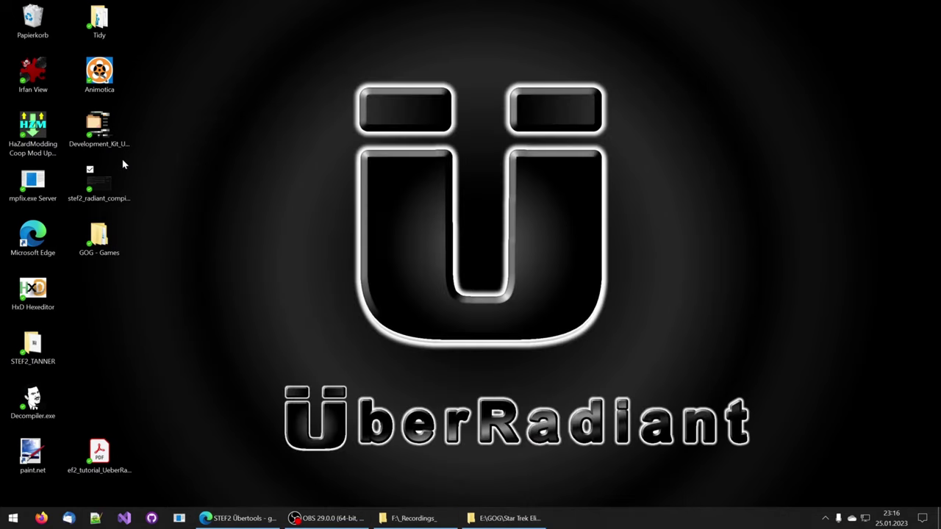
{"action": "left_click", "coordinate": [103, 132]}
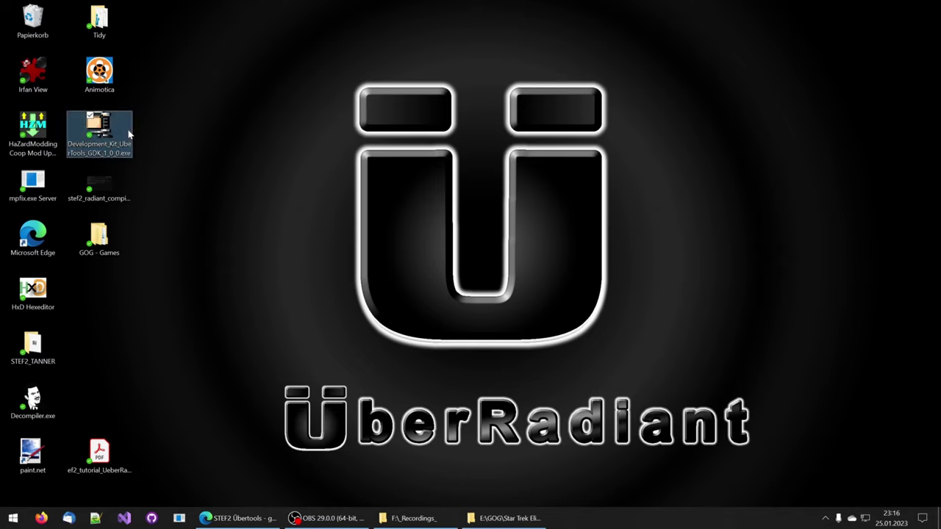
Install UberTools GDK for everyone into E:\GOG\Star Trek Elite Force II - ef2\
{"action": "double_click", "coordinate": [95, 135]}
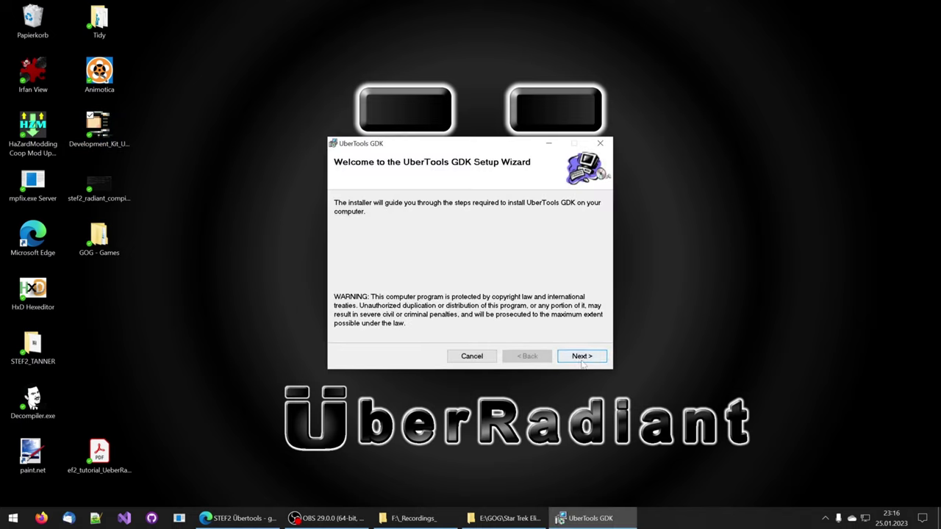
{"action": "left_click", "coordinate": [579, 355]}
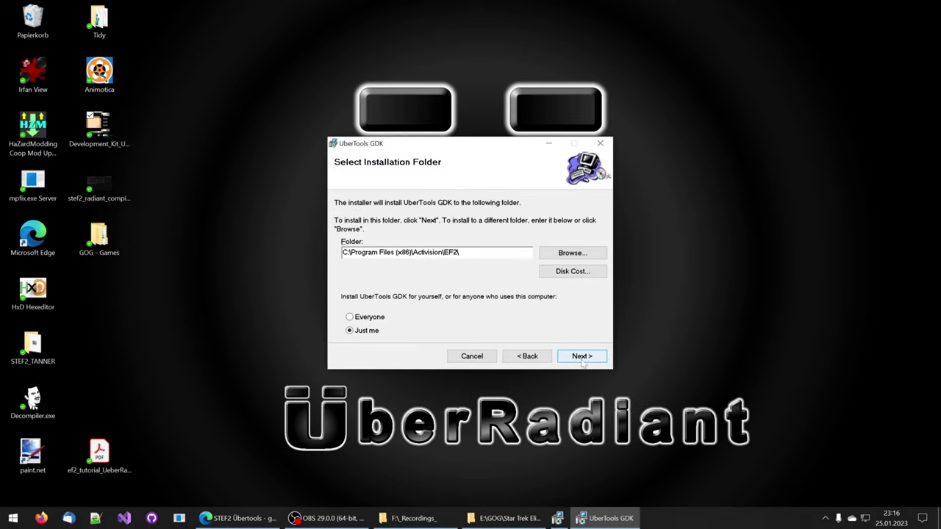
{"action": "left_click", "coordinate": [349, 317]}
{"action": "left_click_drag", "start_coordinate": [460, 252], "coordinate": [341, 252]}
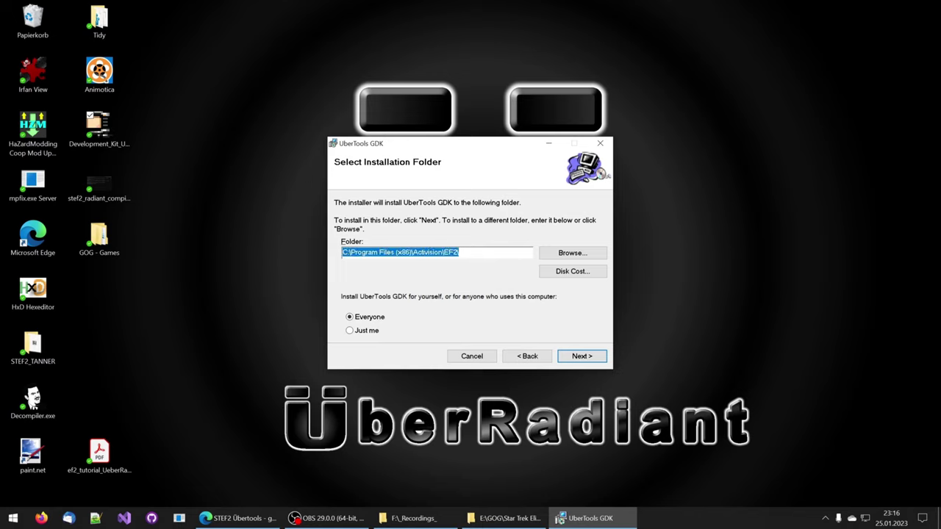
{"action": "key", "text": "ctrl+v"}
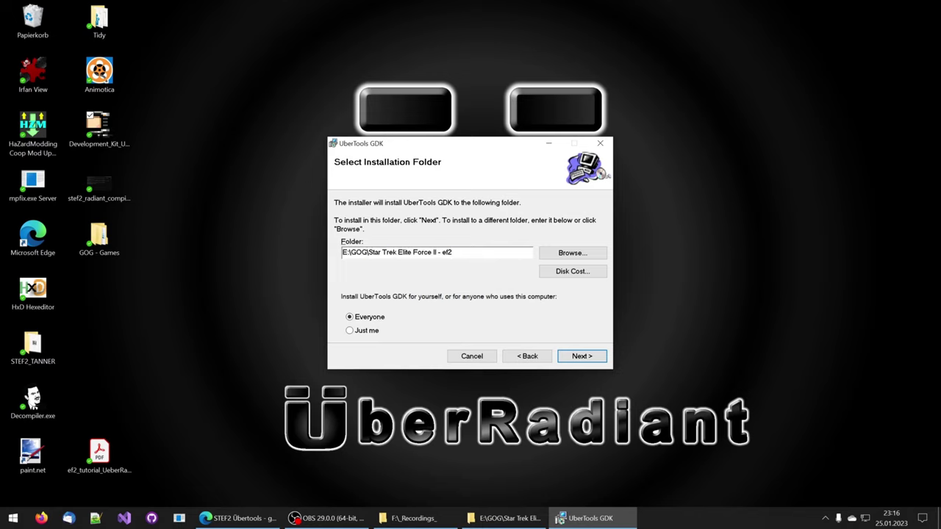
{"action": "type", "text": "\\"}
{"action": "left_click", "coordinate": [563, 357]}
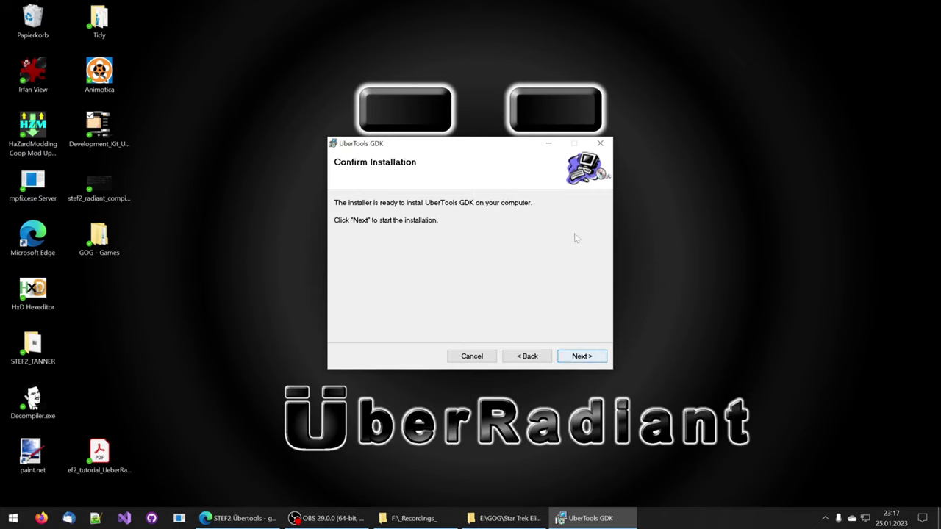
{"action": "left_click", "coordinate": [580, 357]}
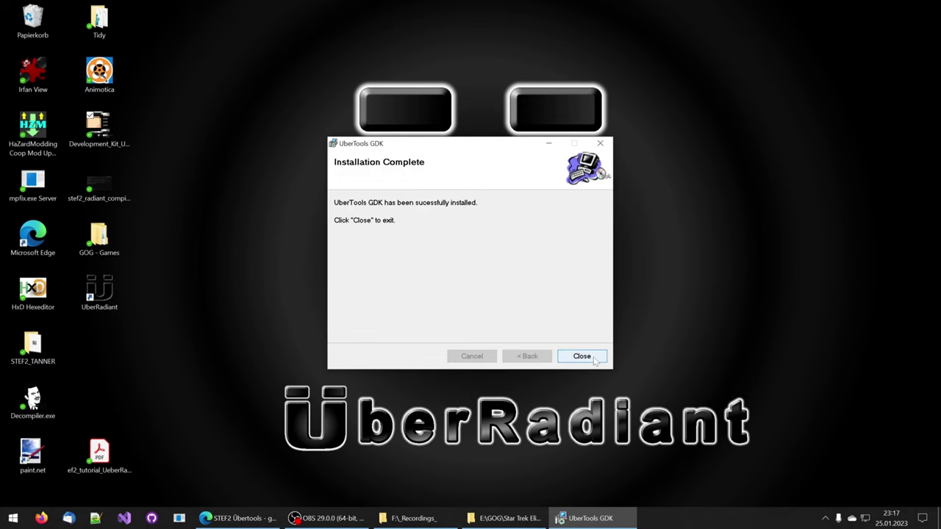
{"action": "left_click", "coordinate": [581, 357]}
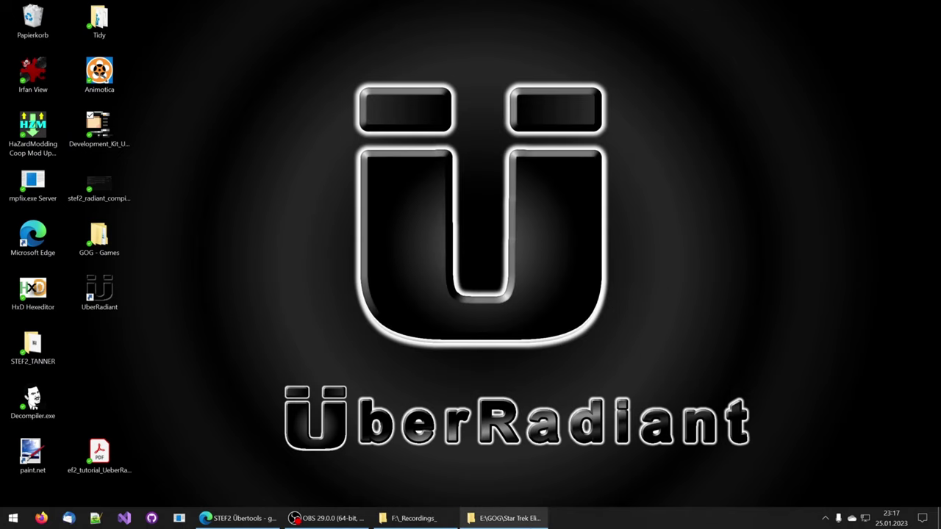
Open the Properties dialog of radiant.exe in the ef2 folder
{"action": "left_click", "coordinate": [514, 518]}
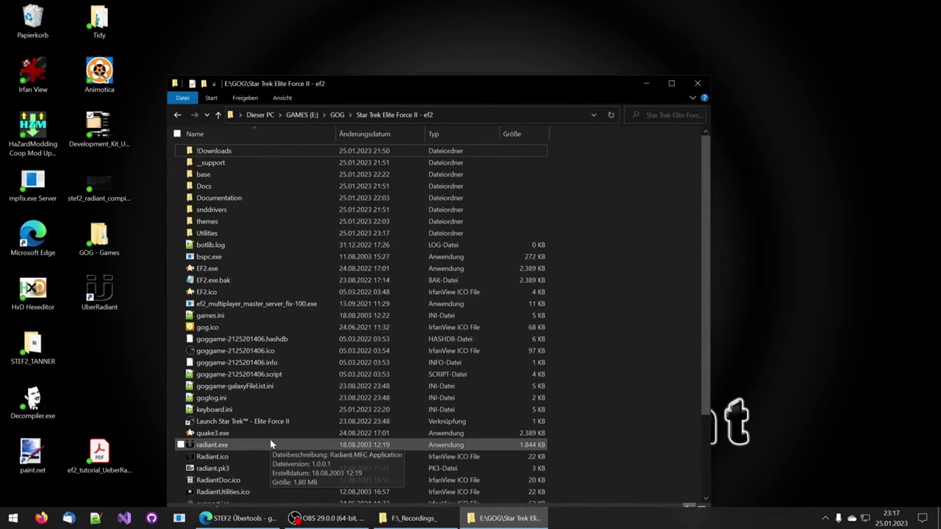
{"action": "left_click", "coordinate": [270, 444]}
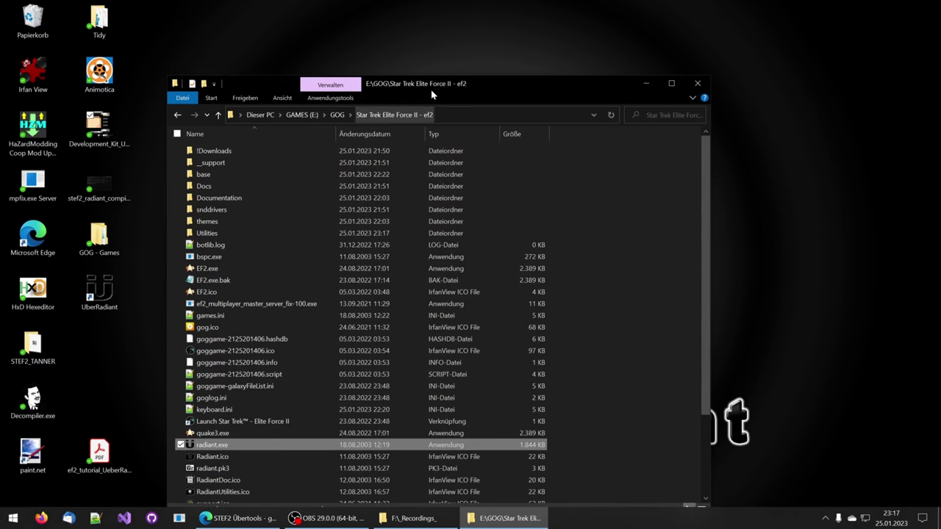
{"action": "left_click_drag", "start_coordinate": [434, 87], "coordinate": [471, 33]}
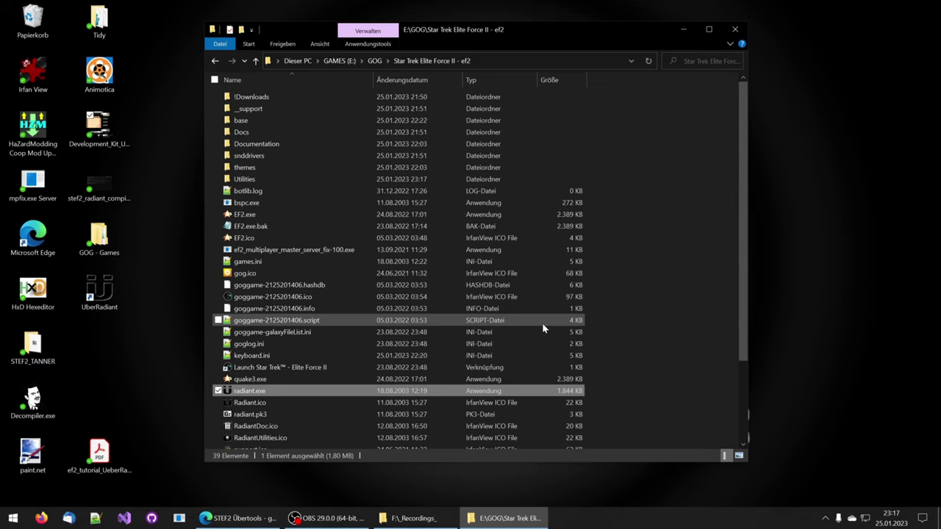
{"action": "left_click", "coordinate": [679, 323]}
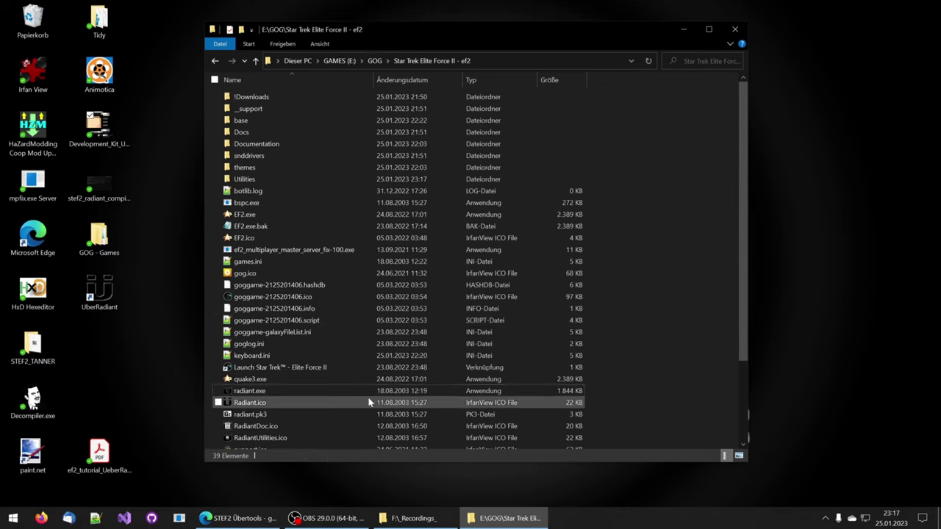
{"action": "left_click", "coordinate": [248, 392]}
{"action": "right_click", "coordinate": [248, 394]}
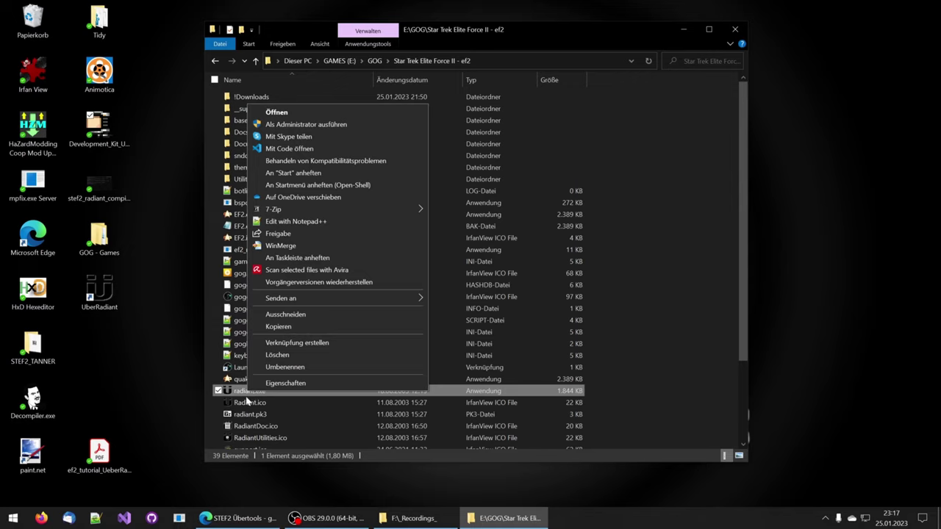
{"action": "right_click", "coordinate": [239, 394]}
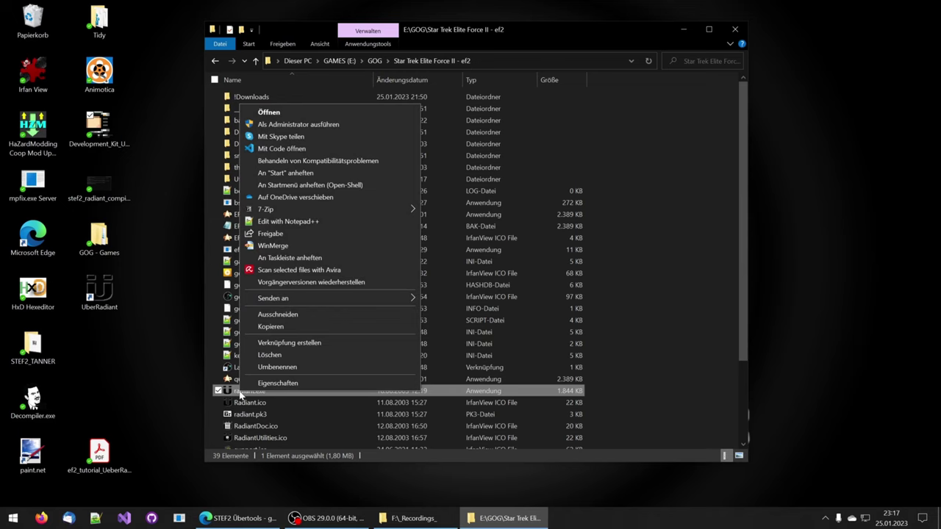
{"action": "left_click", "coordinate": [277, 383]}
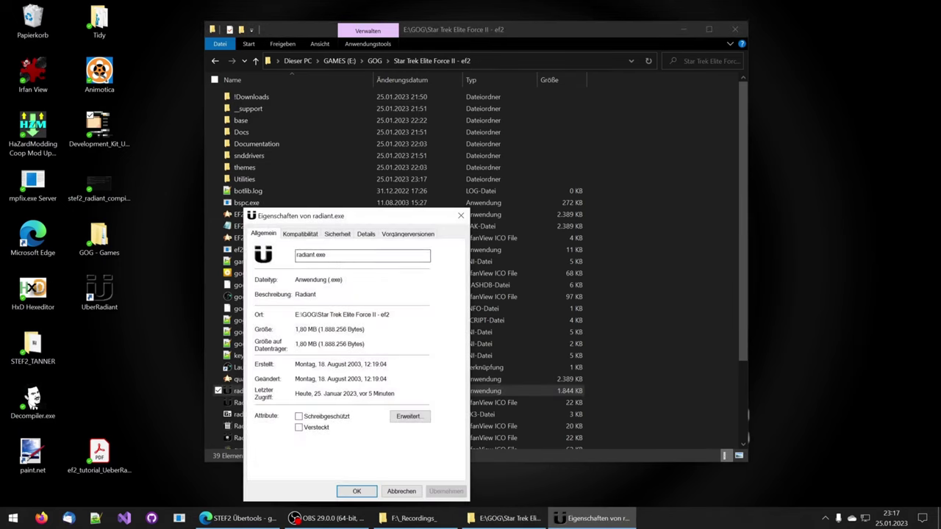
In the all-users compatibility settings, make radiant.exe run as administrator
{"action": "left_click", "coordinate": [303, 235]}
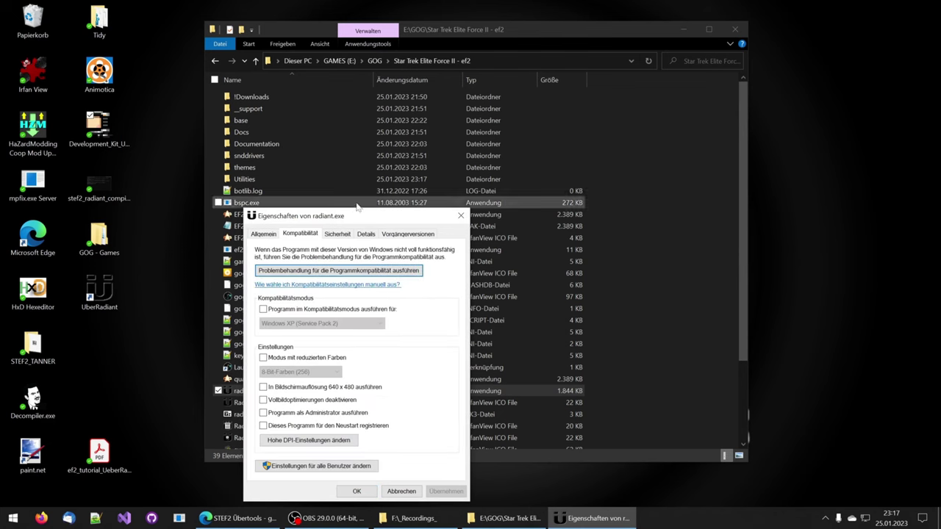
{"action": "left_click_drag", "start_coordinate": [342, 220], "coordinate": [460, 94]}
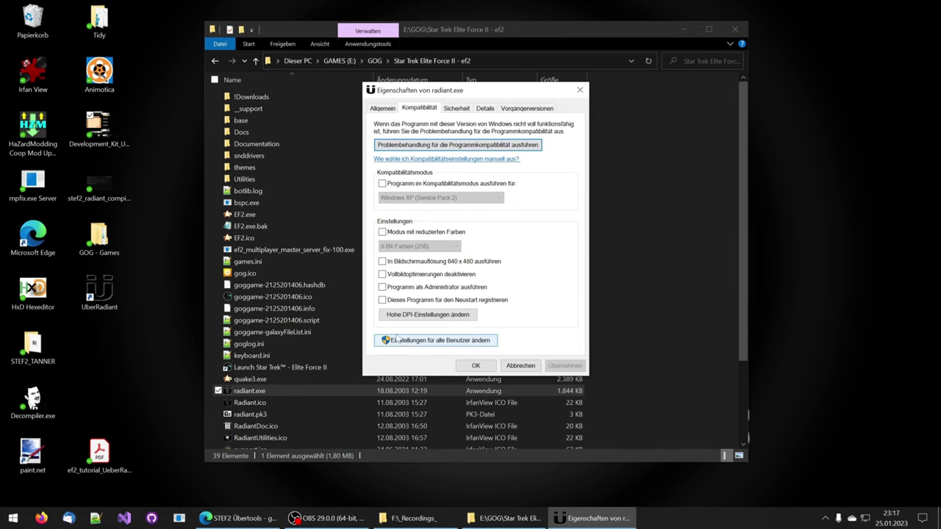
{"action": "left_click", "coordinate": [413, 343]}
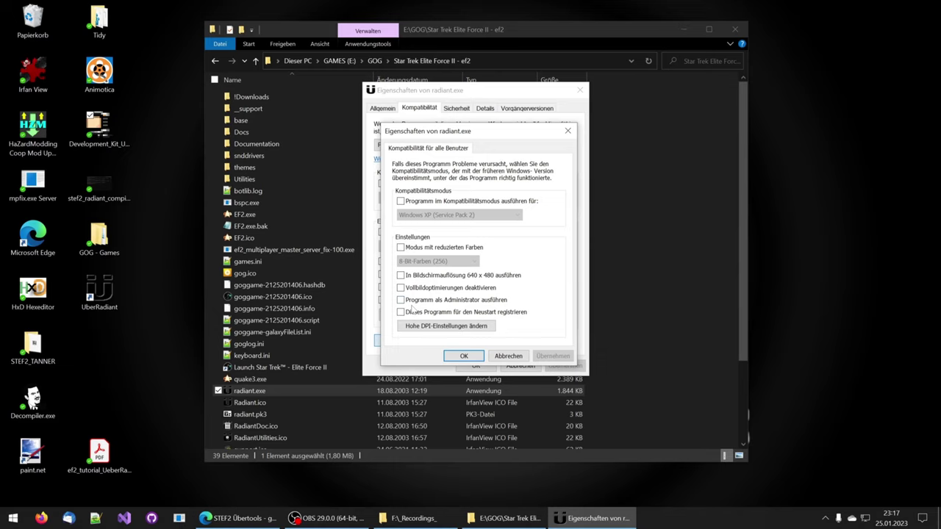
{"action": "left_click", "coordinate": [410, 302]}
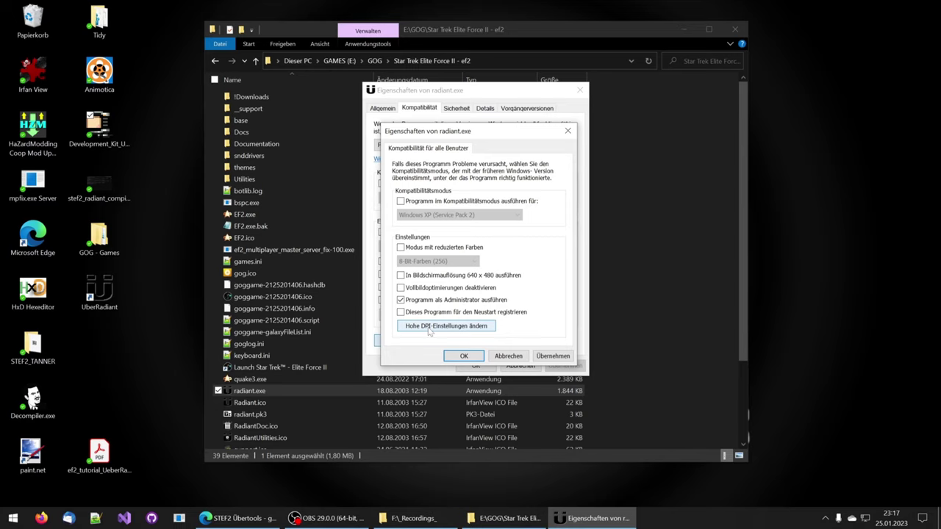
Override high-DPI scaling to be handled by the application and confirm all dialogs
{"action": "left_click", "coordinate": [426, 327]}
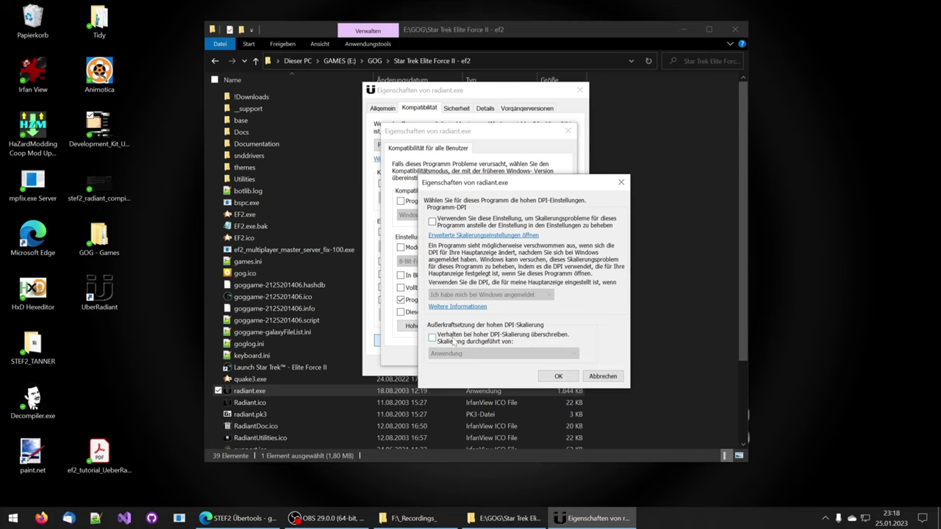
{"action": "left_click", "coordinate": [454, 342]}
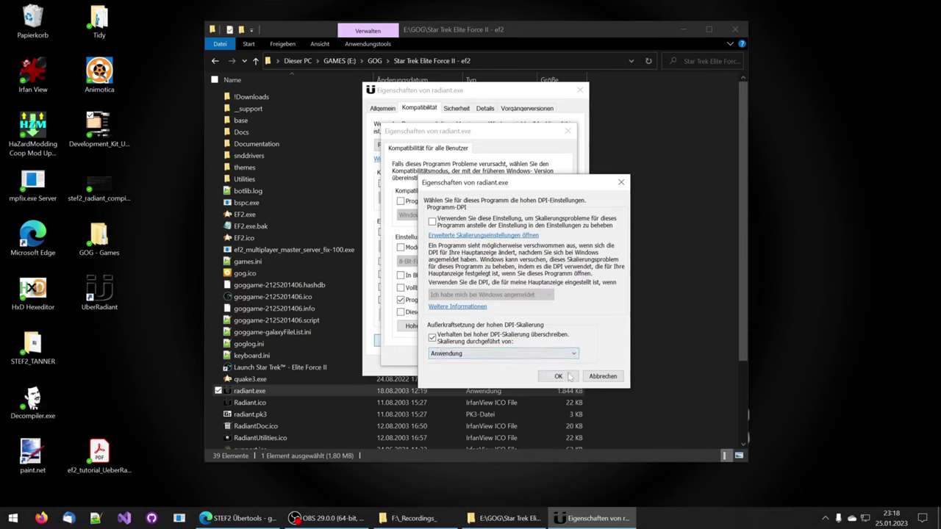
{"action": "left_click", "coordinate": [568, 376]}
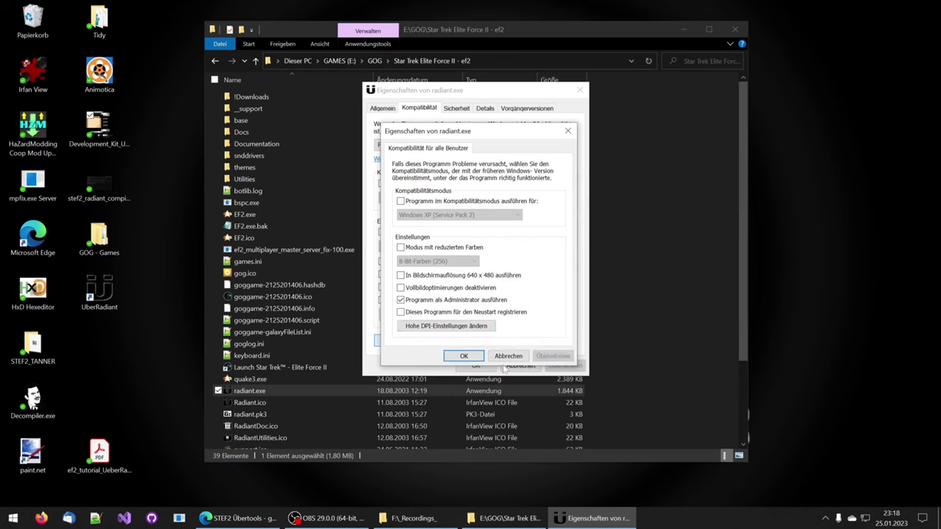
{"action": "left_click", "coordinate": [464, 355]}
{"action": "left_click", "coordinate": [476, 365]}
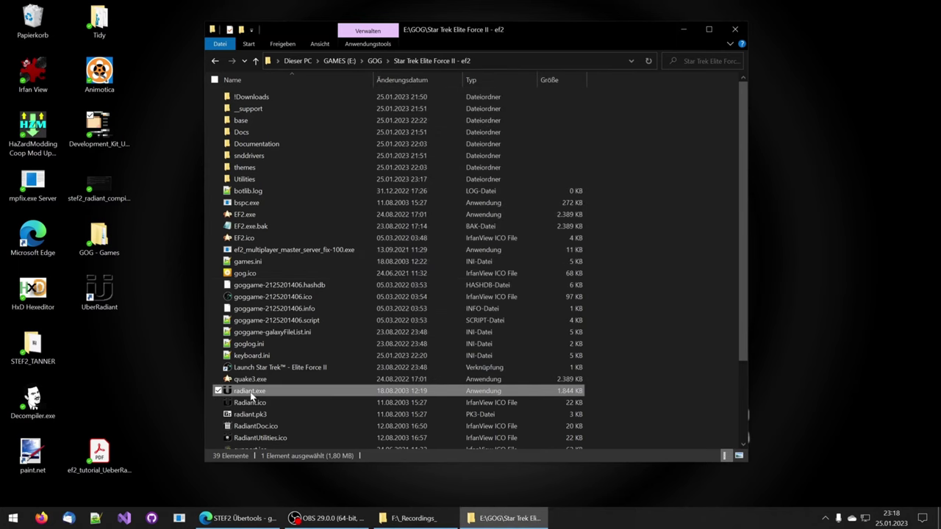
Launch radiant.exe, dismiss the basepath error, and paste the ef2 folder path as Base Path
{"action": "double_click", "coordinate": [250, 392]}
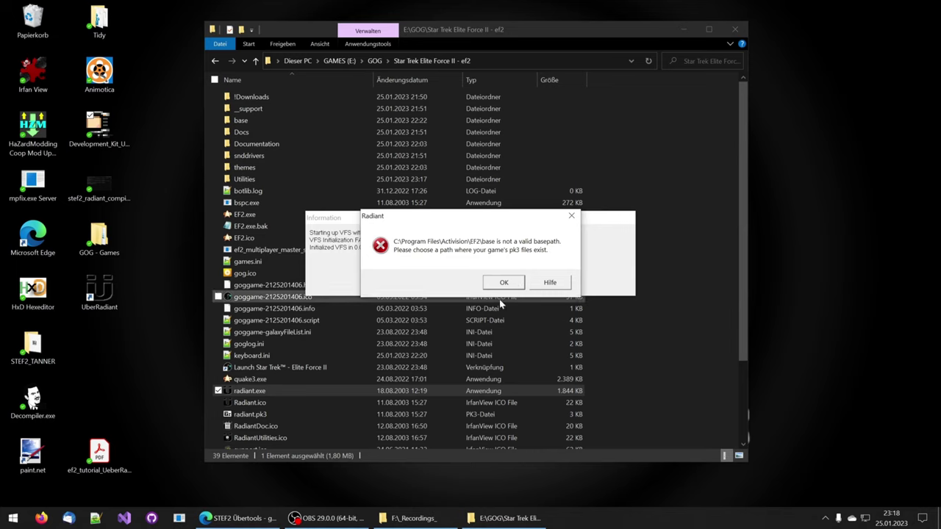
{"action": "left_click", "coordinate": [501, 283]}
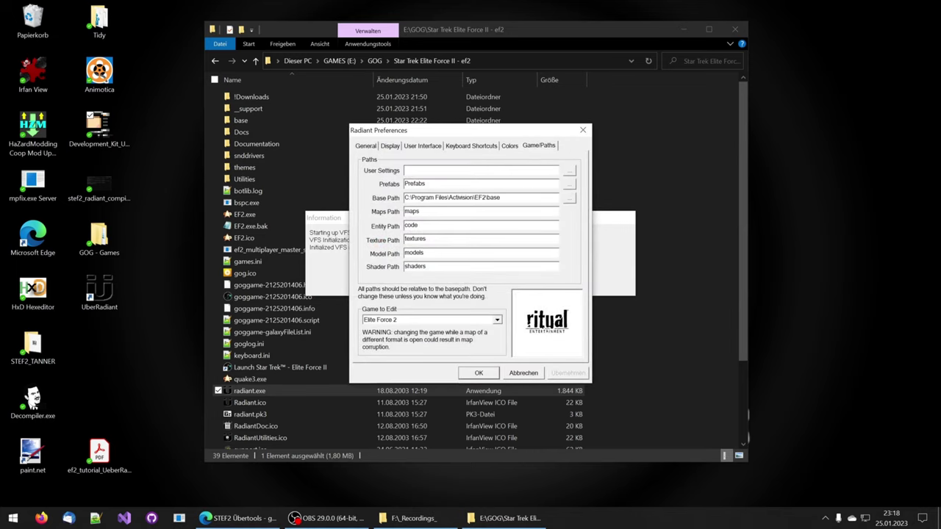
{"action": "left_click_drag", "start_coordinate": [500, 197], "coordinate": [360, 198]}
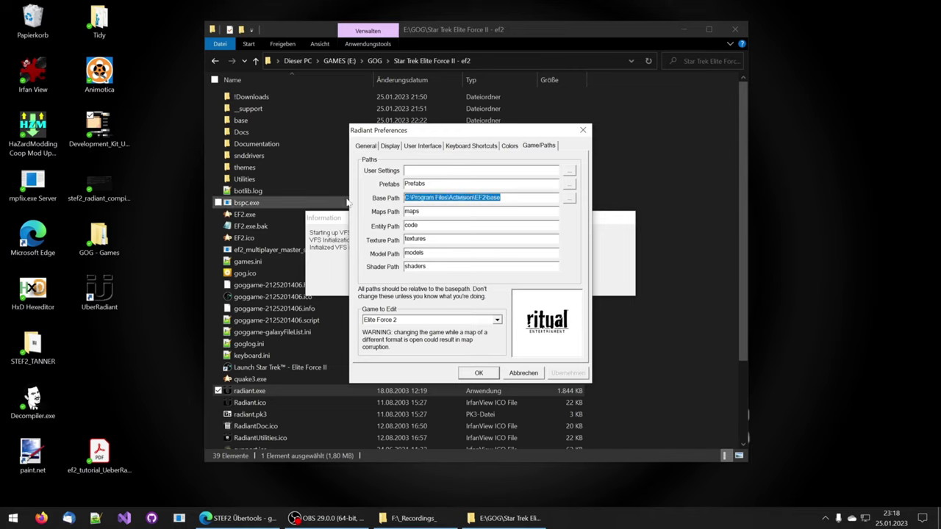
{"action": "type", "text": "E:\\GOG\\Star Trek Elite Force II - ef2"}
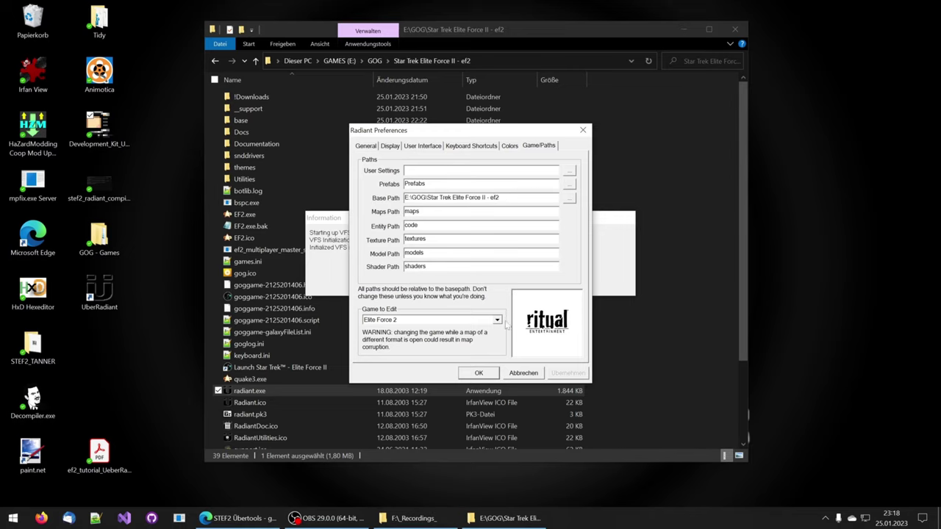
{"action": "left_click", "coordinate": [372, 146]}
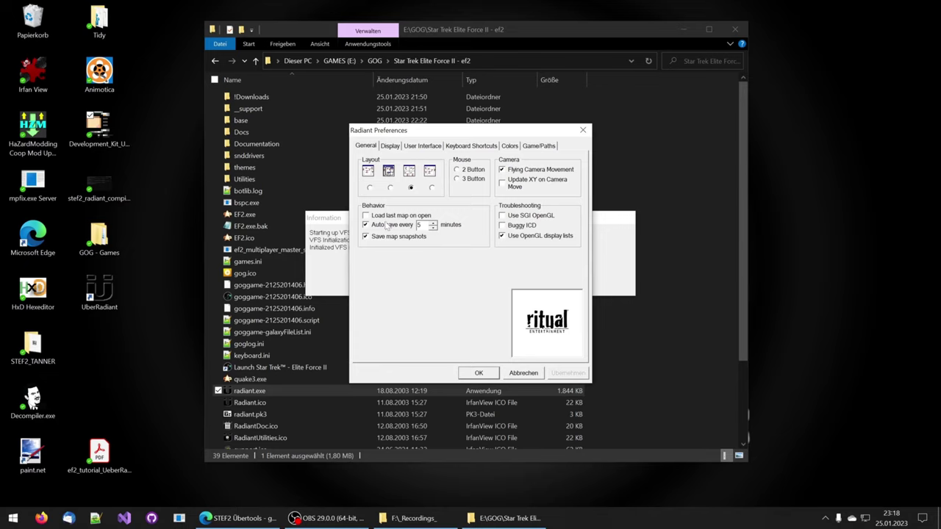
Select the '3 Button' mouse option in the General preferences
{"action": "left_click", "coordinate": [456, 179]}
On Display, enable slider-drag light updates, sizing info, actual light colours and texture name filtering
{"action": "left_click", "coordinate": [391, 149]}
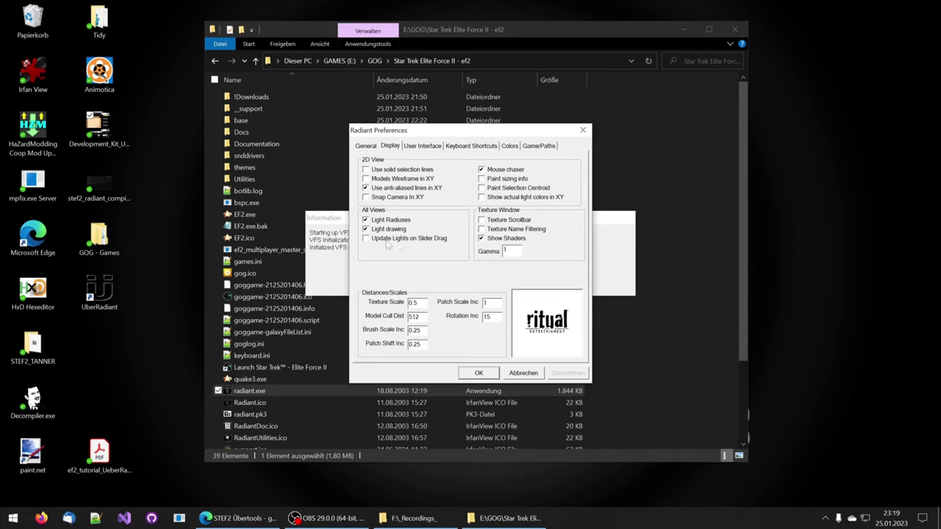
{"action": "left_click", "coordinate": [387, 240]}
{"action": "left_click", "coordinate": [496, 183]}
{"action": "left_click", "coordinate": [501, 200]}
{"action": "left_click", "coordinate": [504, 228]}
Set 3D Console Lines Visible to 6 on the User Interface page
{"action": "left_click", "coordinate": [421, 147]}
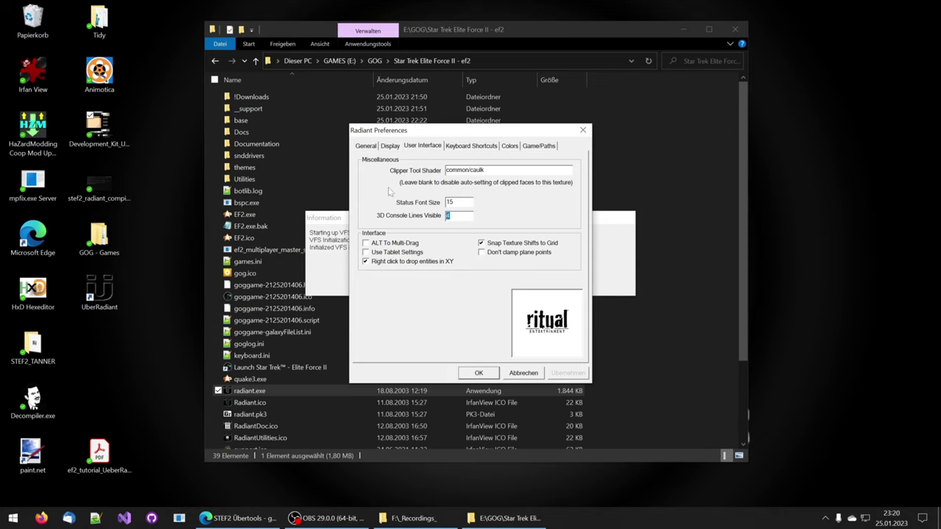
{"action": "type", "text": "6"}
{"action": "left_click", "coordinate": [462, 147]}
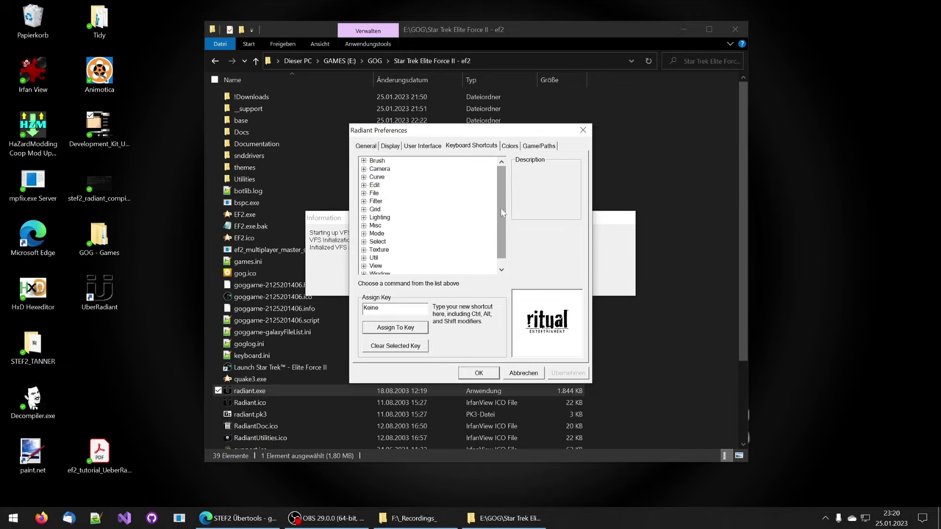
Expand and collapse the Brush and Curve shortcut lists, then show the Colors preferences page
{"action": "left_click", "coordinate": [363, 161]}
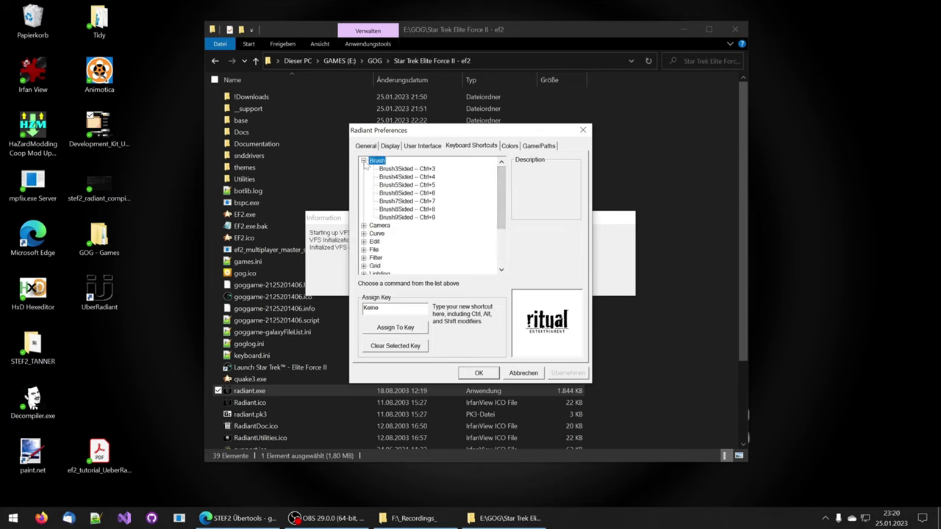
{"action": "left_click", "coordinate": [363, 161]}
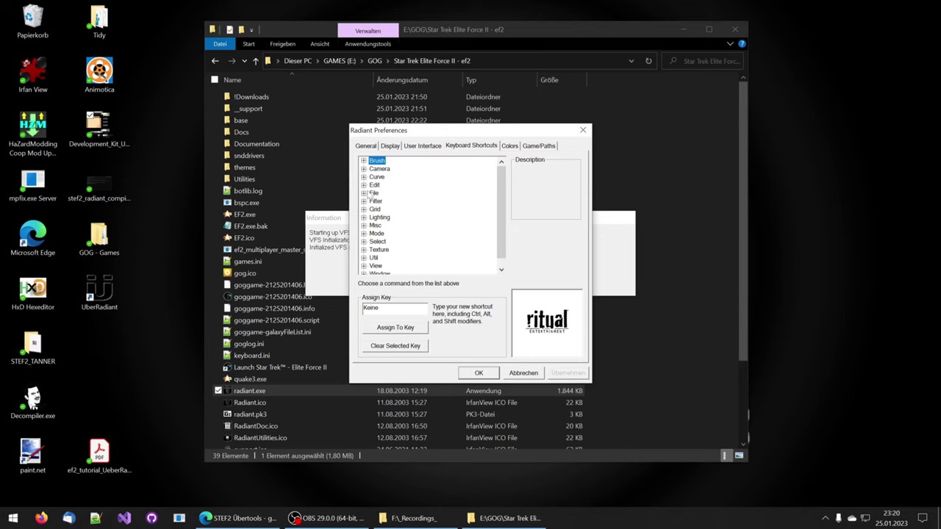
{"action": "left_click", "coordinate": [363, 177]}
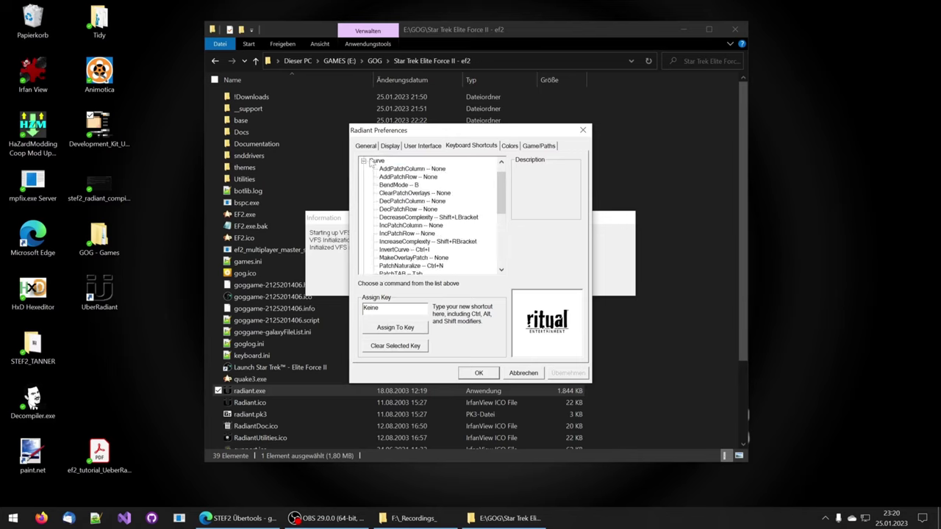
{"action": "left_click", "coordinate": [363, 161]}
{"action": "scroll", "coordinate": [499, 229], "scroll_direction": "up", "scroll_amount": 1}
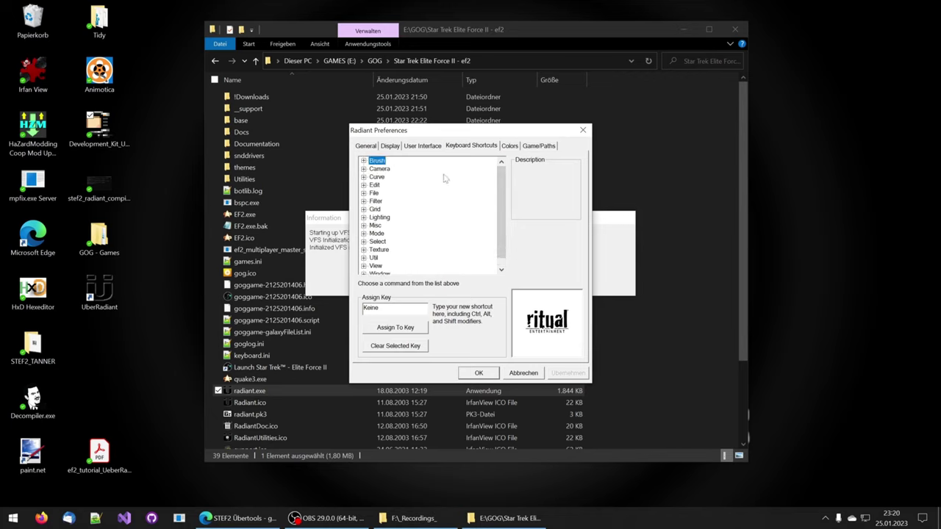
{"action": "left_click", "coordinate": [507, 146]}
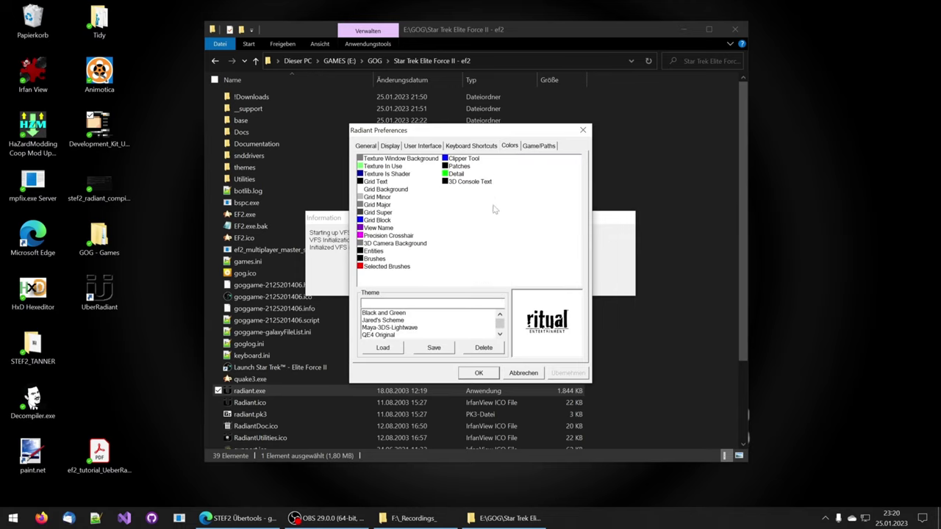
Choose Jared's Scheme as the colour theme and confirm the Radiant Preferences with OK
{"action": "left_click", "coordinate": [541, 146]}
{"action": "left_click", "coordinate": [395, 322]}
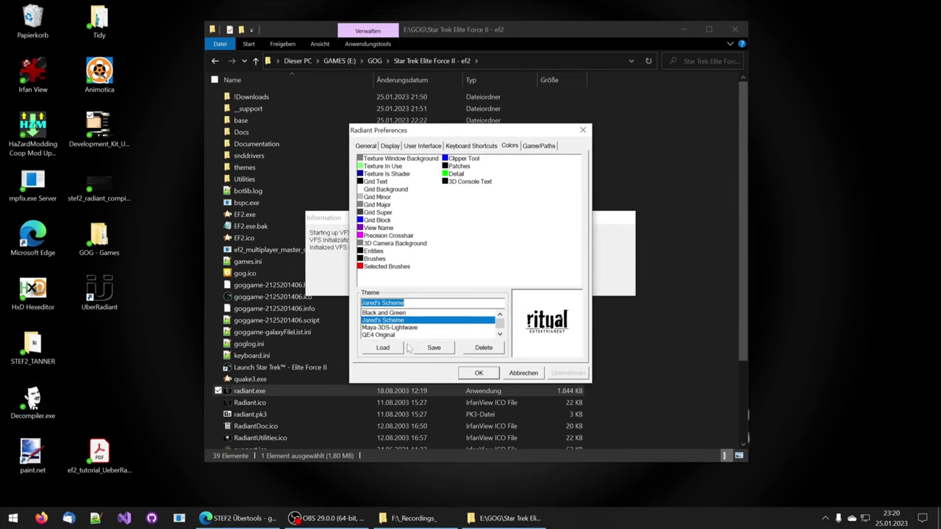
{"action": "left_click", "coordinate": [477, 373]}
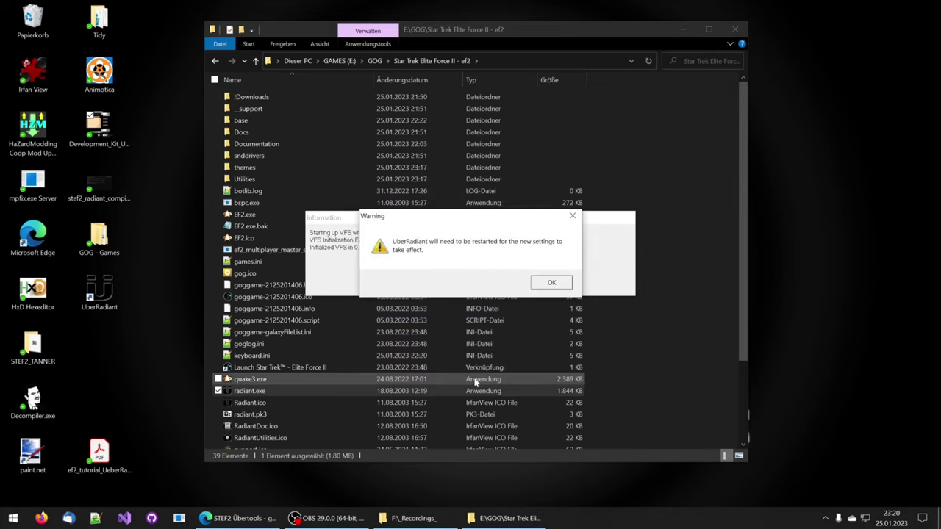
Acknowledge the restart warning and relaunch radiant.exe, cancelling the compatibility troubleshooter
{"action": "left_click", "coordinate": [552, 282]}
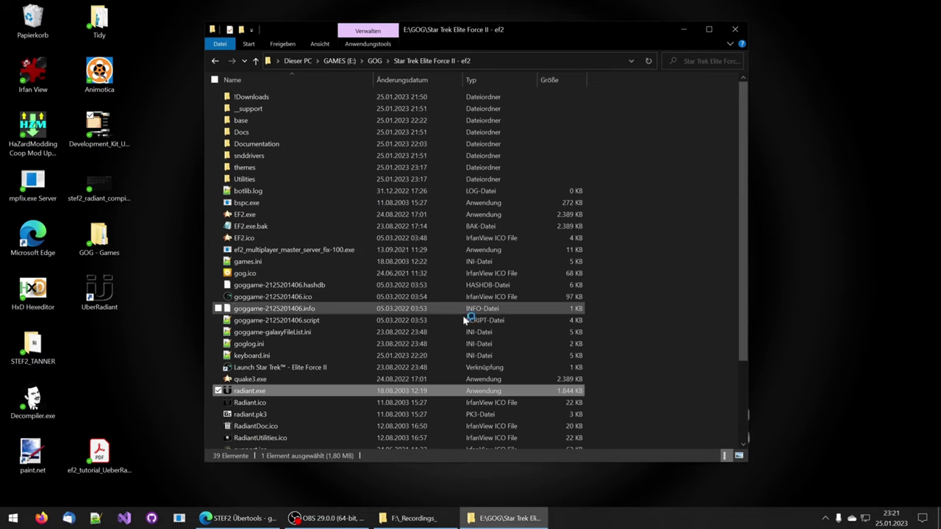
{"action": "double_click", "coordinate": [283, 395]}
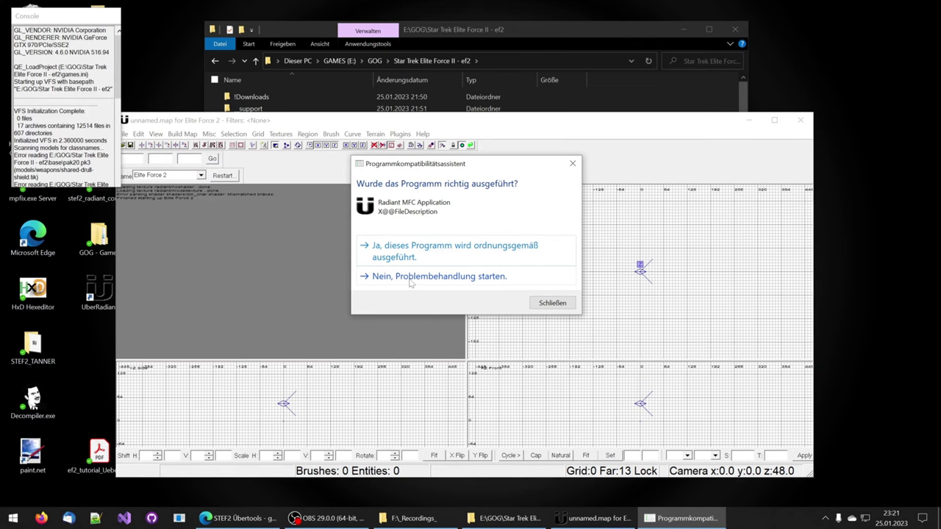
{"action": "left_click", "coordinate": [410, 282]}
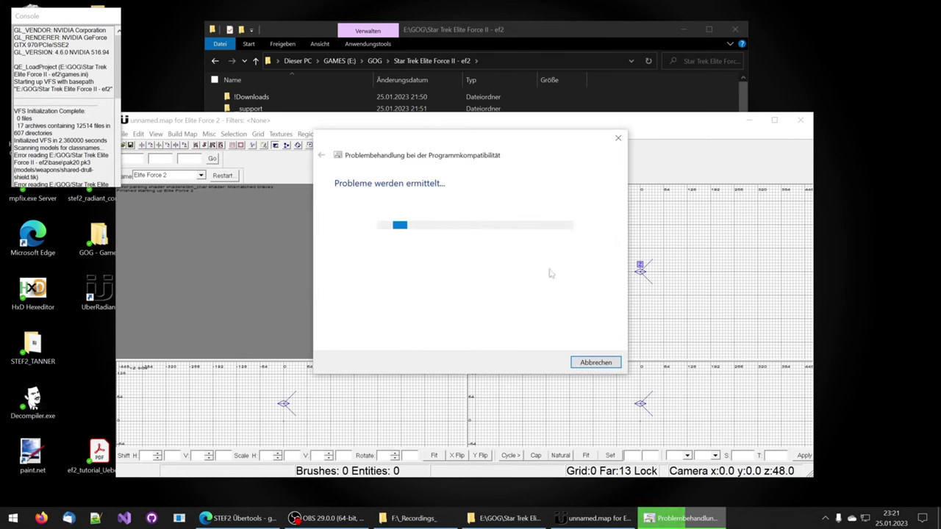
{"action": "left_click", "coordinate": [597, 360]}
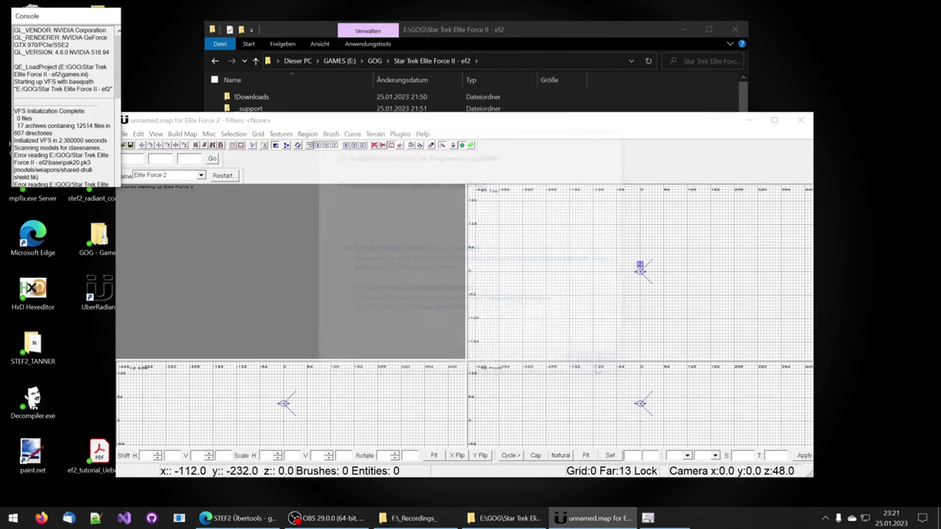
Maximise the editor window and dock the Game toolbar beside the main toolbar
{"action": "left_click", "coordinate": [774, 120]}
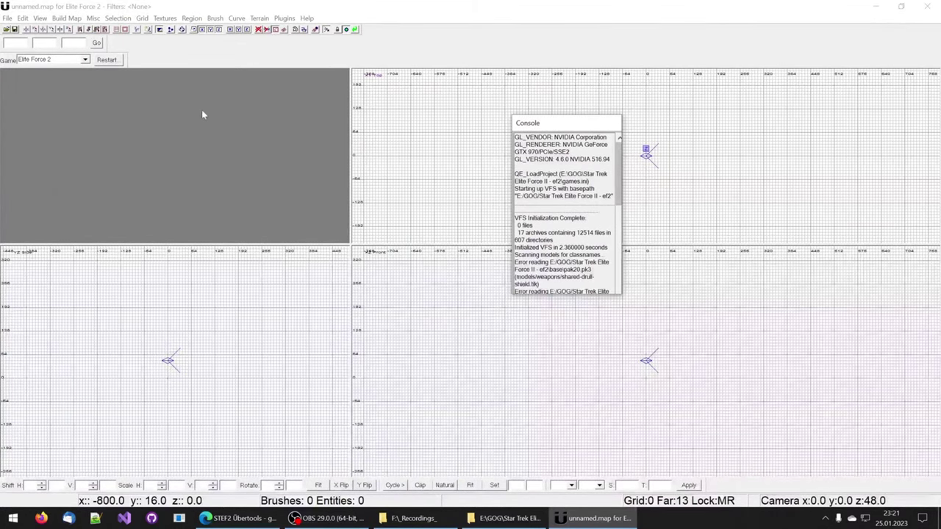
{"action": "left_click", "coordinate": [10, 65]}
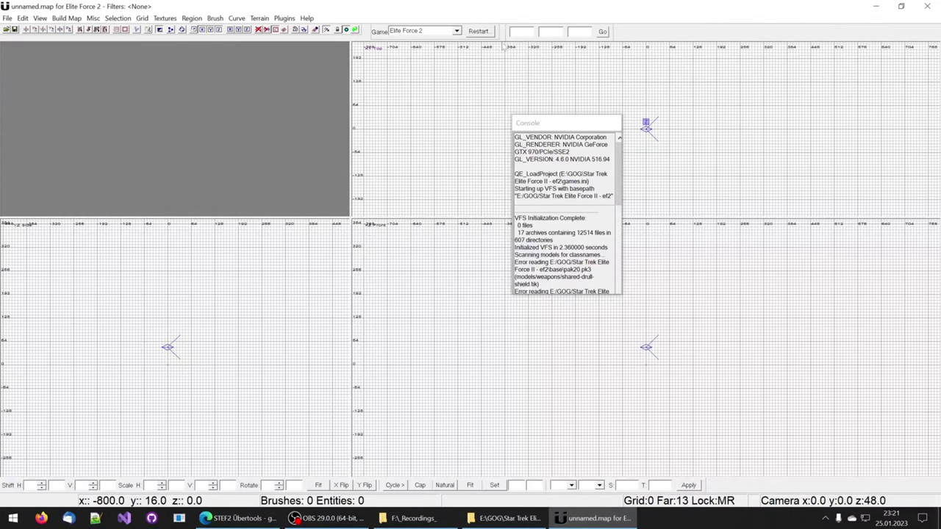
{"action": "right_click_drag", "start_coordinate": [254, 114], "coordinate": [1, 42]}
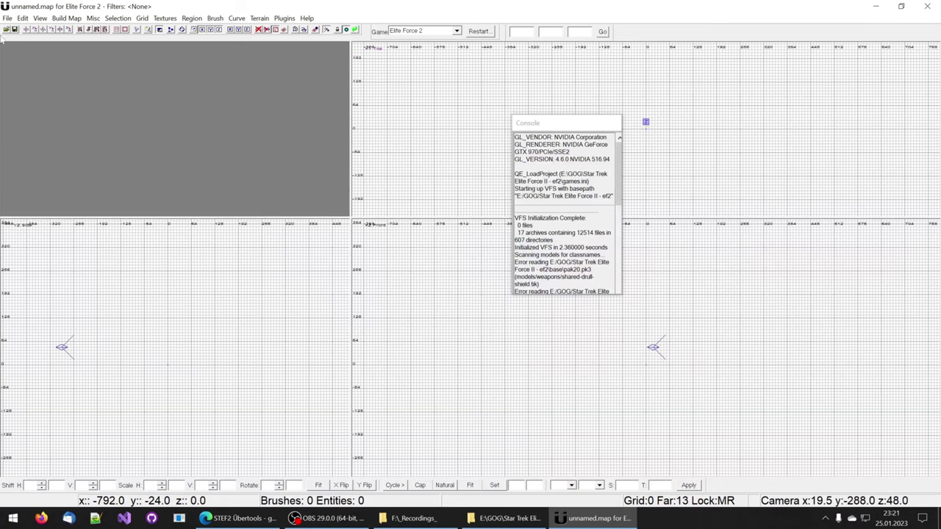
Start opening a map and browse into the base\maps folder
{"action": "left_click", "coordinate": [6, 18]}
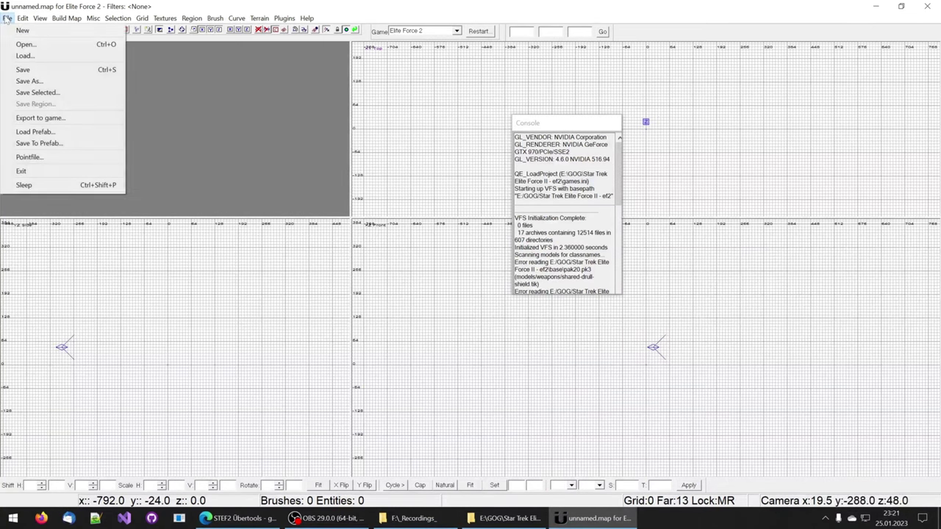
{"action": "left_click", "coordinate": [20, 42]}
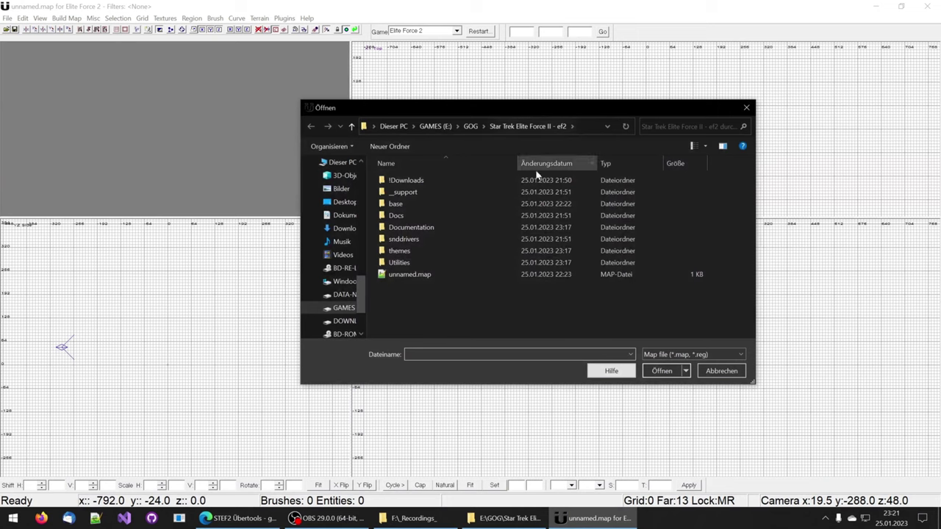
{"action": "double_click", "coordinate": [406, 205]}
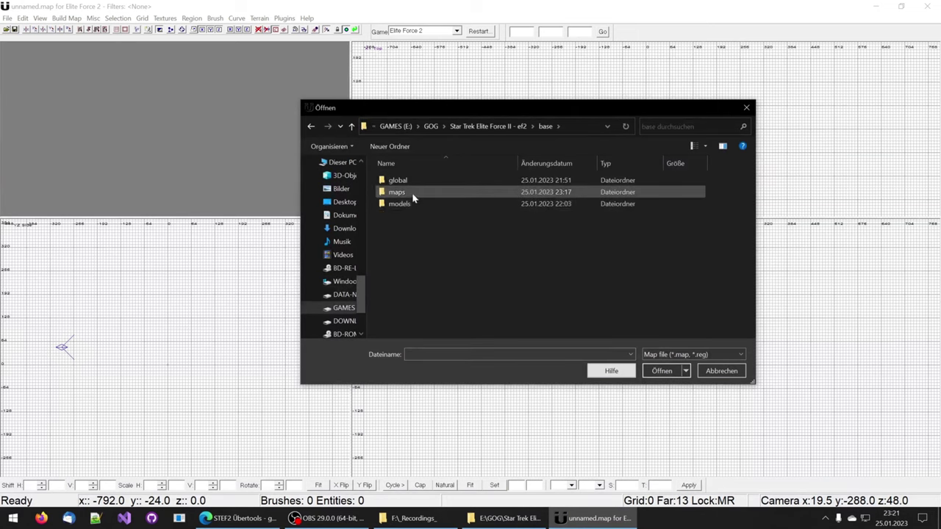
{"action": "double_click", "coordinate": [410, 193]}
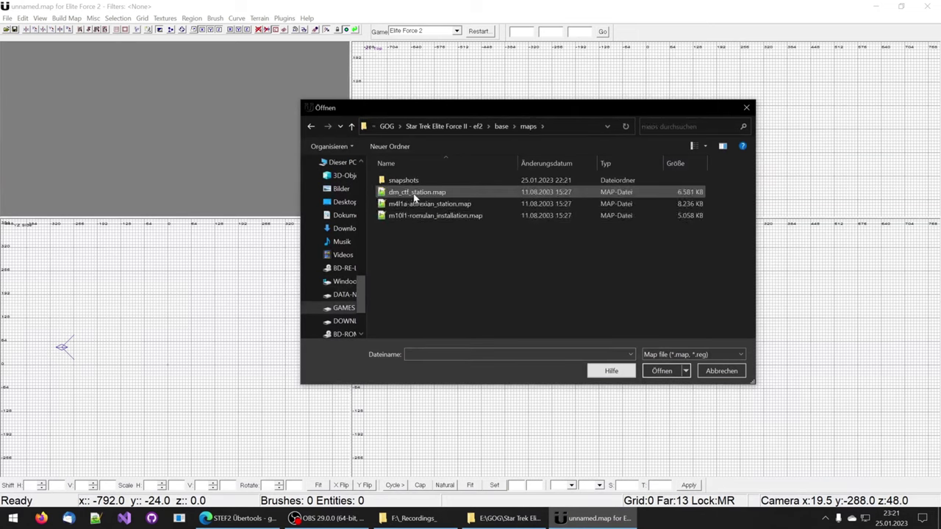
Load dm_ctf_station.map and look along the station corridor in the camera view
{"action": "left_click", "coordinate": [417, 194]}
{"action": "left_click", "coordinate": [414, 203]}
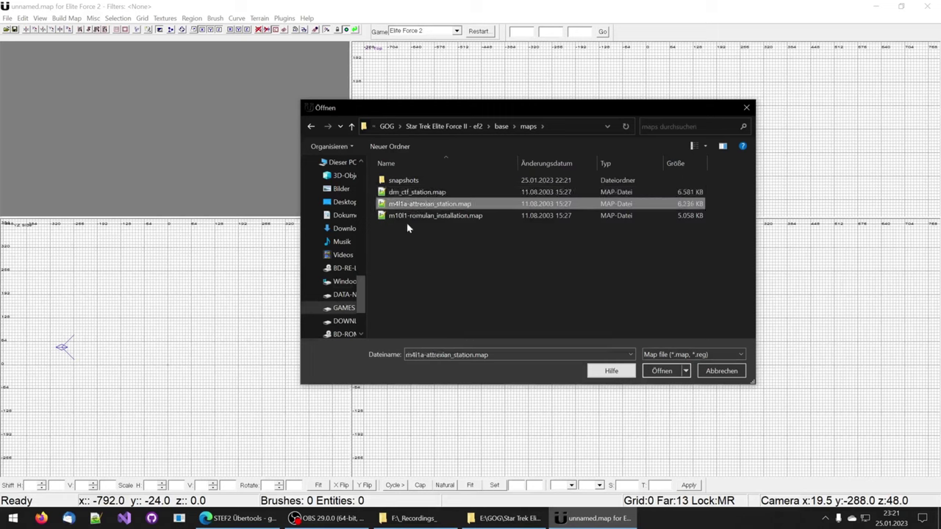
{"action": "left_click", "coordinate": [407, 220]}
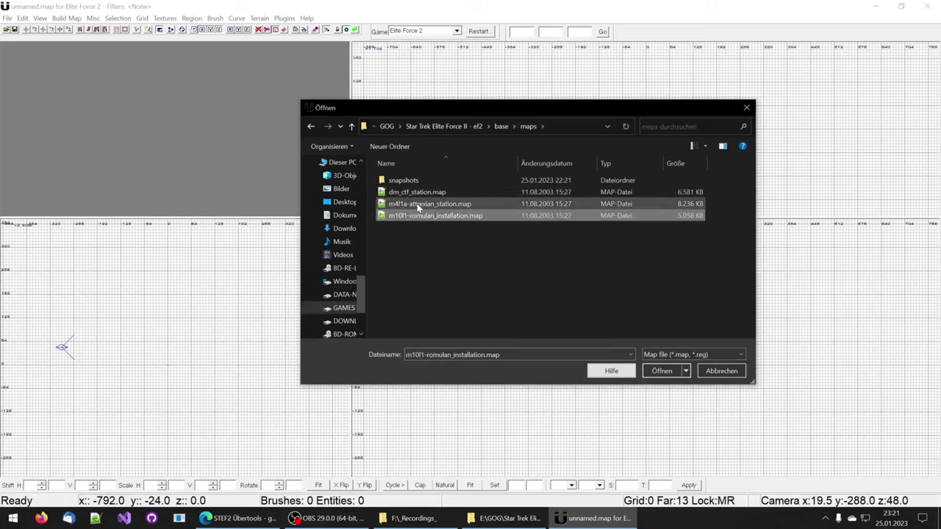
{"action": "left_click", "coordinate": [418, 205]}
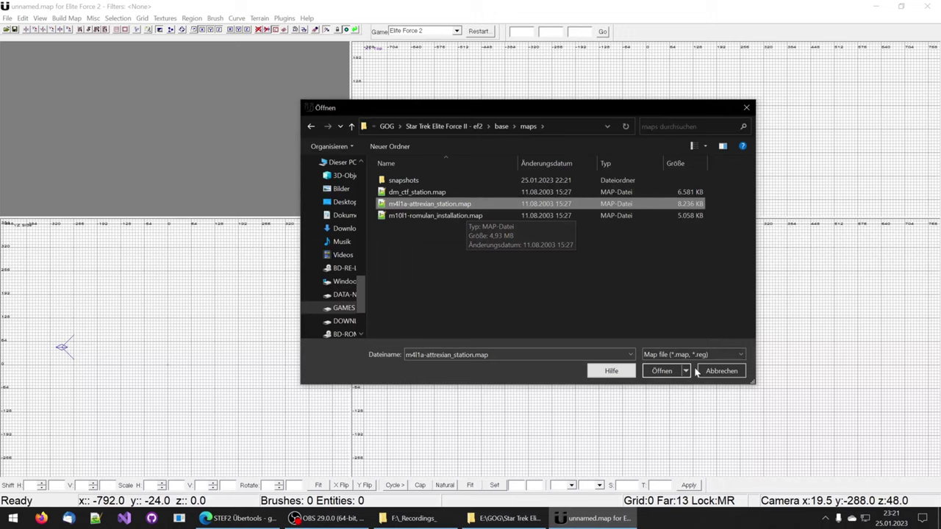
{"action": "left_click", "coordinate": [403, 194]}
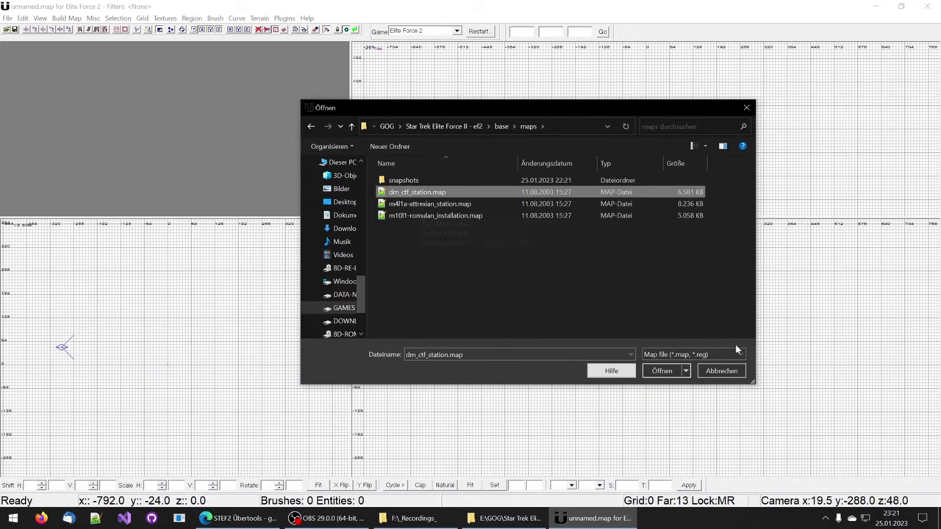
{"action": "left_click", "coordinate": [661, 370]}
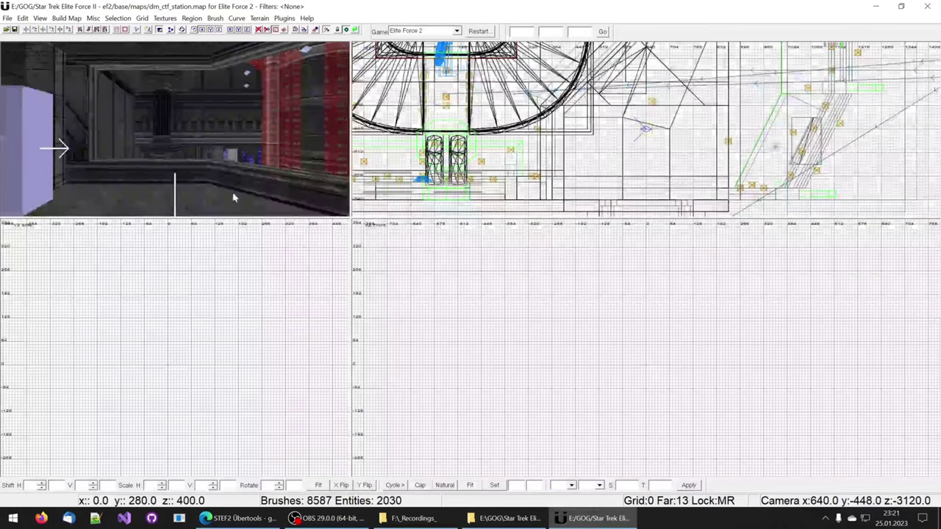
{"action": "mouse_move", "coordinate": [233, 197]}
{"action": "right_mouse_down"}
{"action": "mouse_move", "coordinate": [254, 195]}
{"action": "mouse_move", "coordinate": [279, 160]}
{"action": "right_mouse_up"}
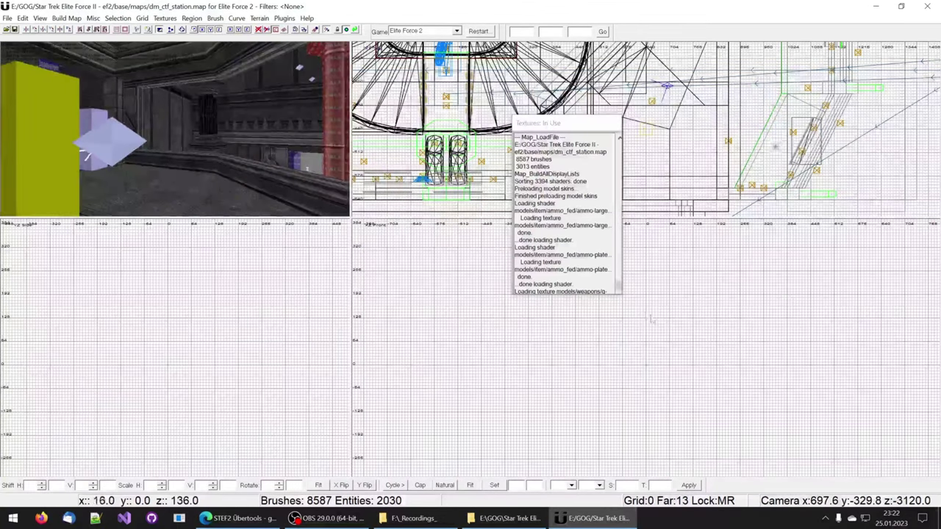
{"action": "left_click_drag", "start_coordinate": [620, 293], "coordinate": [897, 466]}
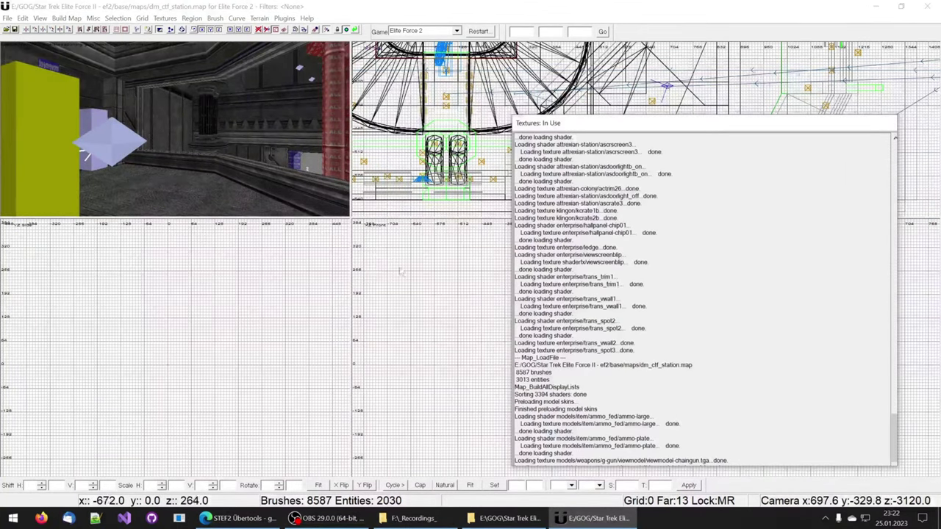
{"action": "right_click_drag", "start_coordinate": [312, 198], "coordinate": [209, 184]}
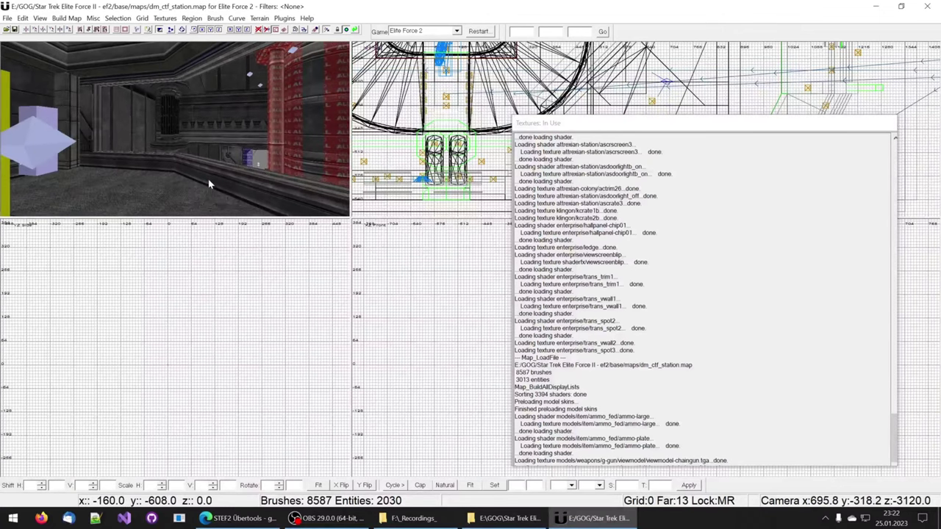
{"action": "key", "text": "t"}
{"action": "scroll", "coordinate": [735, 237], "scroll_direction": "down", "scroll_amount": 5}
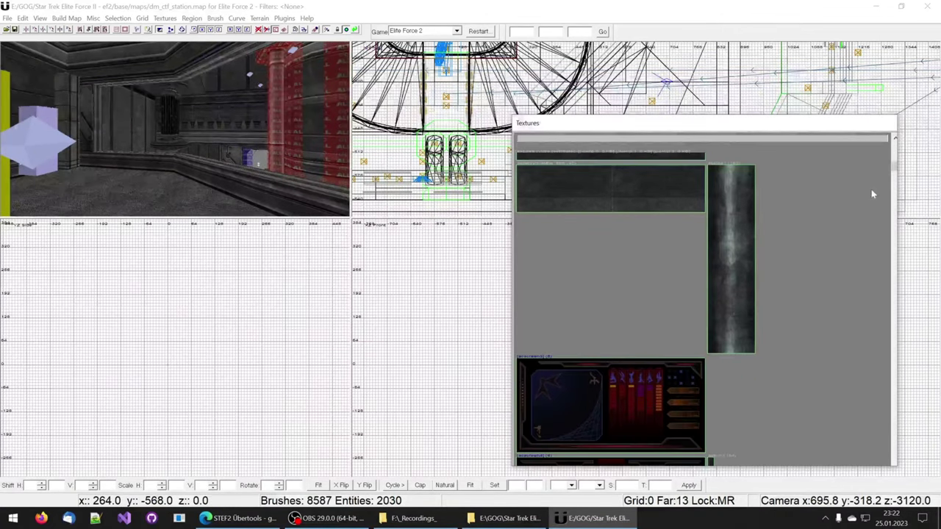
{"action": "left_click_drag", "start_coordinate": [894, 171], "coordinate": [682, 175]}
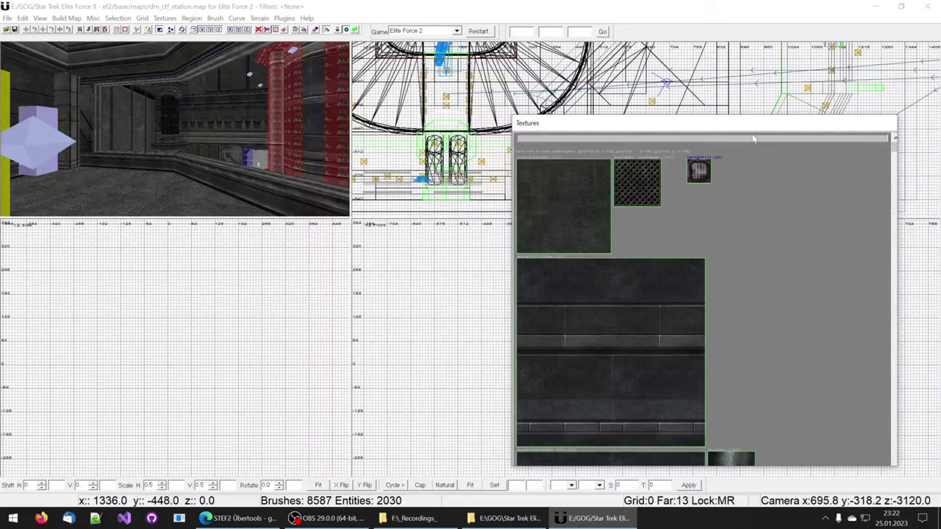
{"action": "type", "text": "cccc"}
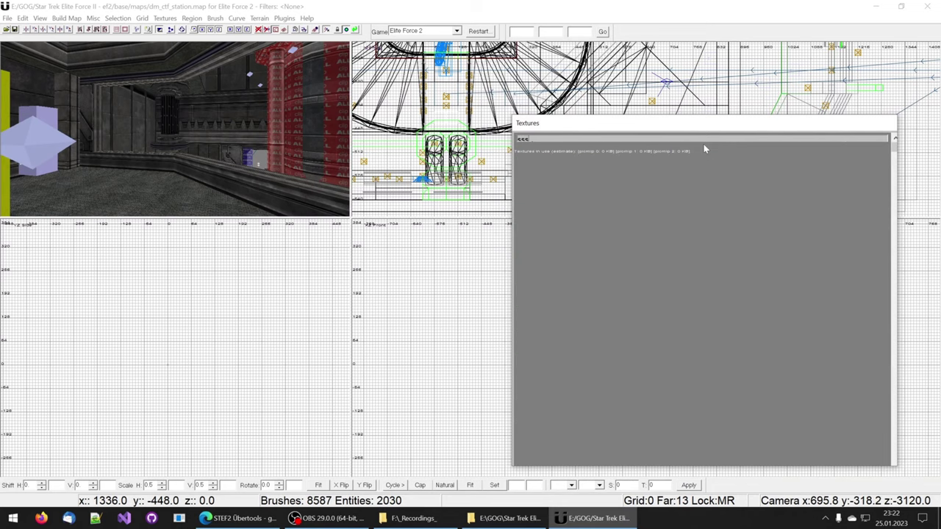
{"action": "key", "text": "BackSpace"}
{"action": "key", "text": "BackSpace"}
{"action": "key", "text": "BackSpace"}
{"action": "key", "text": "BackSpace"}
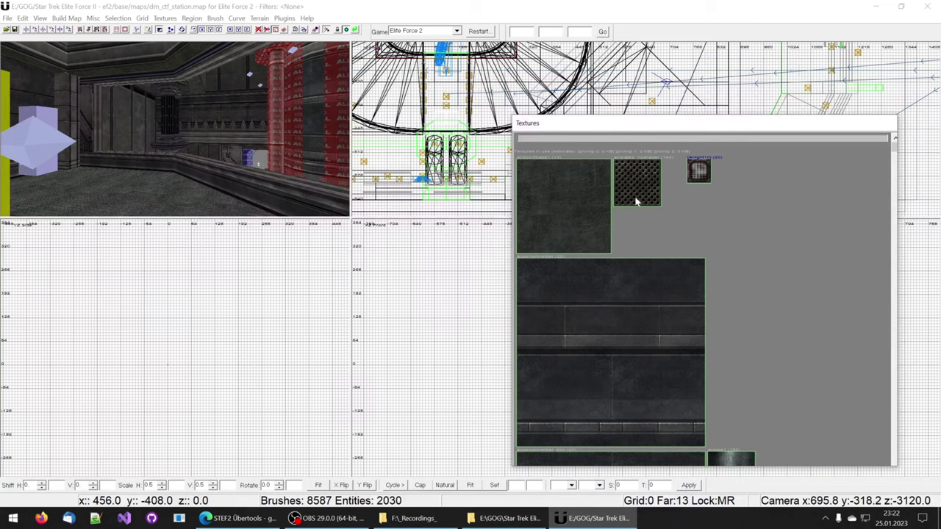
{"action": "scroll", "coordinate": [637, 201], "scroll_direction": "down", "scroll_amount": 6}
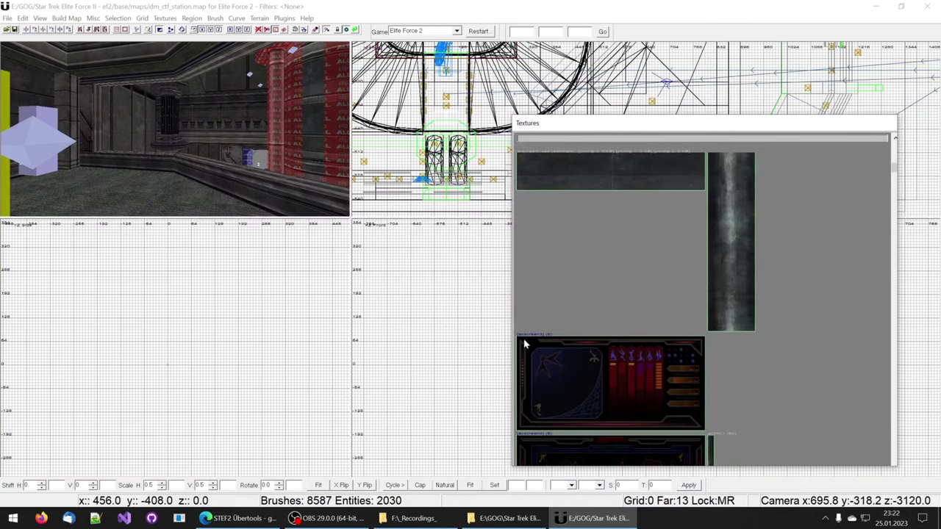
{"action": "scroll", "coordinate": [691, 307], "scroll_direction": "up", "scroll_amount": 4}
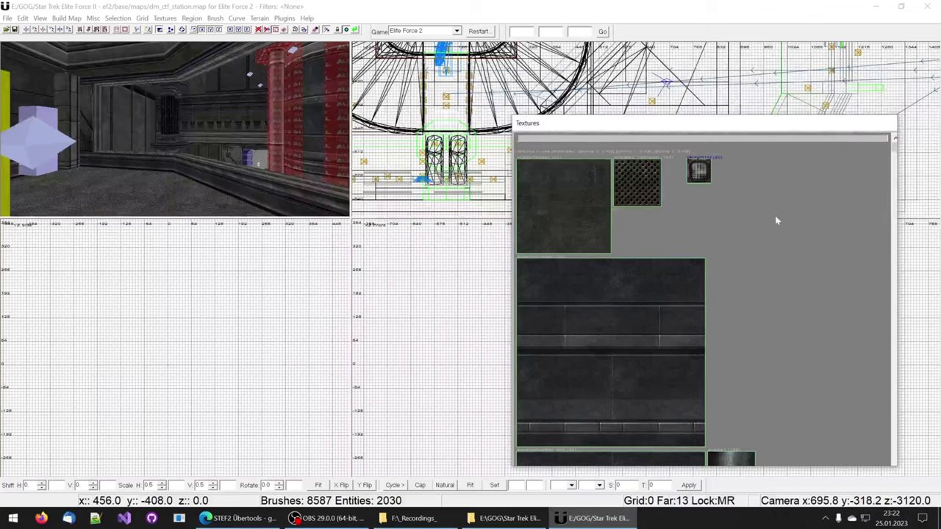
{"action": "left_click_drag", "start_coordinate": [895, 147], "coordinate": [869, 272]}
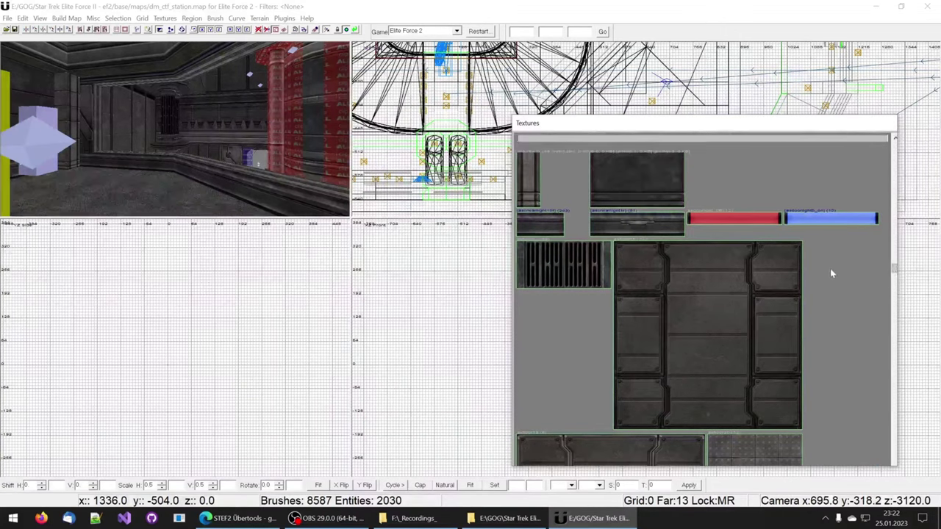
{"action": "left_click_drag", "start_coordinate": [894, 272], "coordinate": [893, 288]}
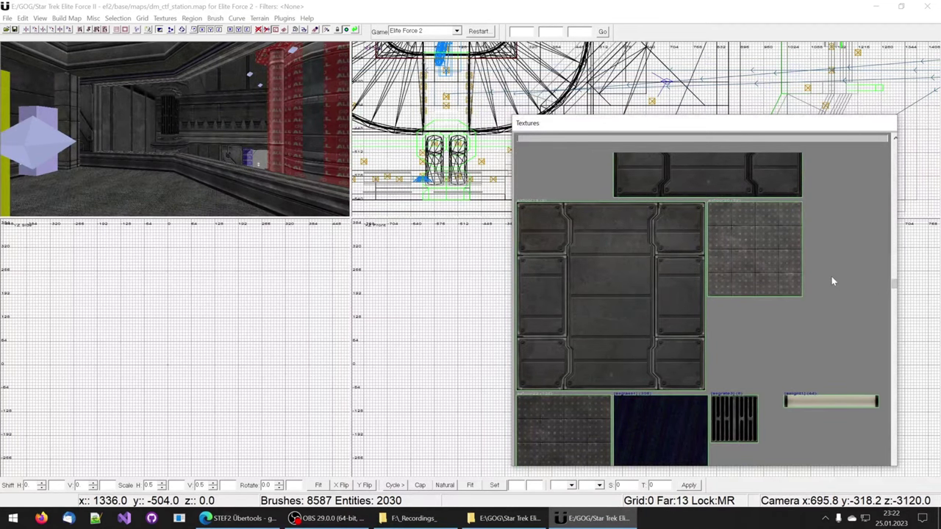
{"action": "scroll", "coordinate": [831, 280], "scroll_direction": "down", "scroll_amount": 5}
{"action": "scroll", "coordinate": [783, 258], "scroll_direction": "up", "scroll_amount": 5}
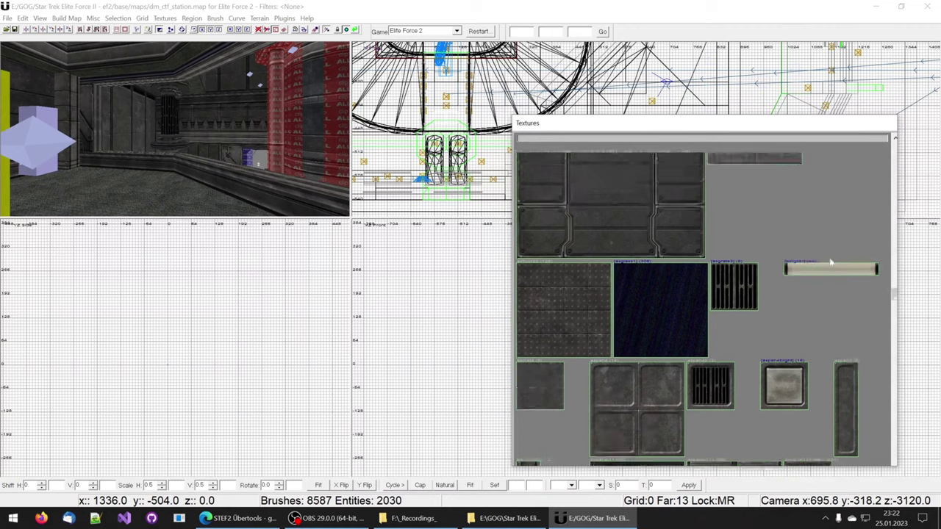
{"action": "left_click_drag", "start_coordinate": [896, 288], "coordinate": [894, 147]}
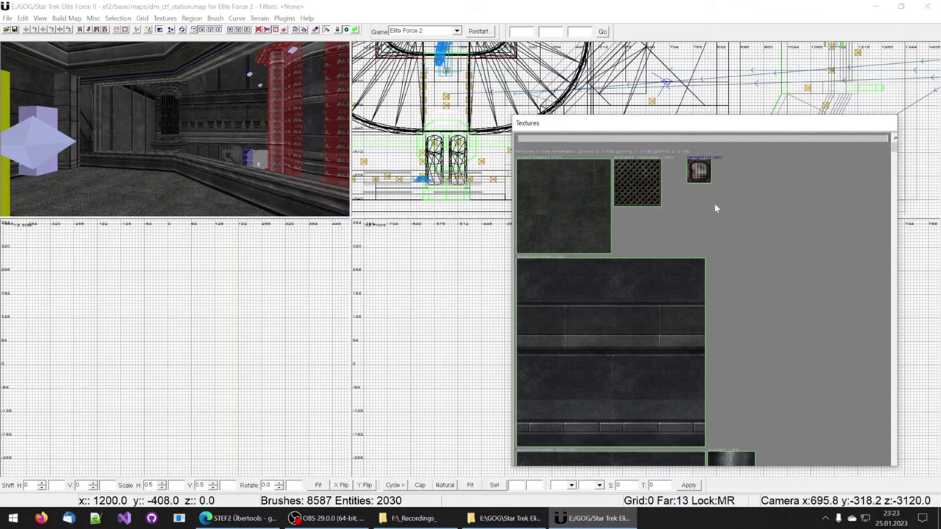
Fly the camera down the corridor and select the deathmatch spawn point box
{"action": "right_click_drag", "start_coordinate": [330, 128], "coordinate": [328, 125]}
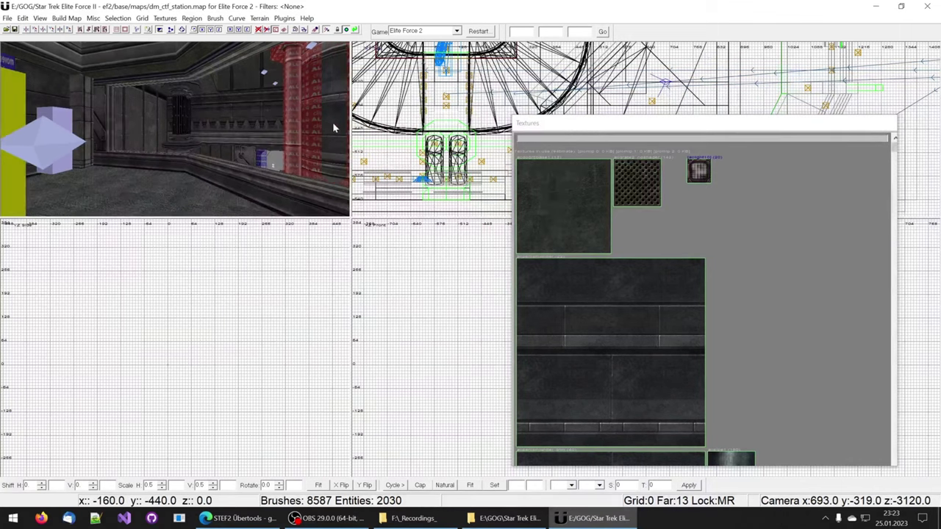
{"action": "right_click_drag", "start_coordinate": [412, 165], "coordinate": [373, 147]}
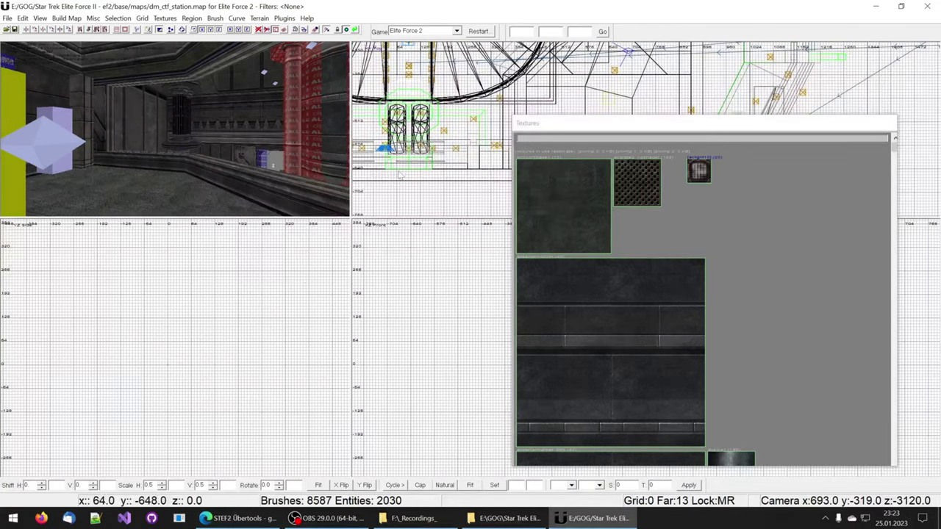
{"action": "right_click_drag", "start_coordinate": [243, 169], "coordinate": [224, 174]}
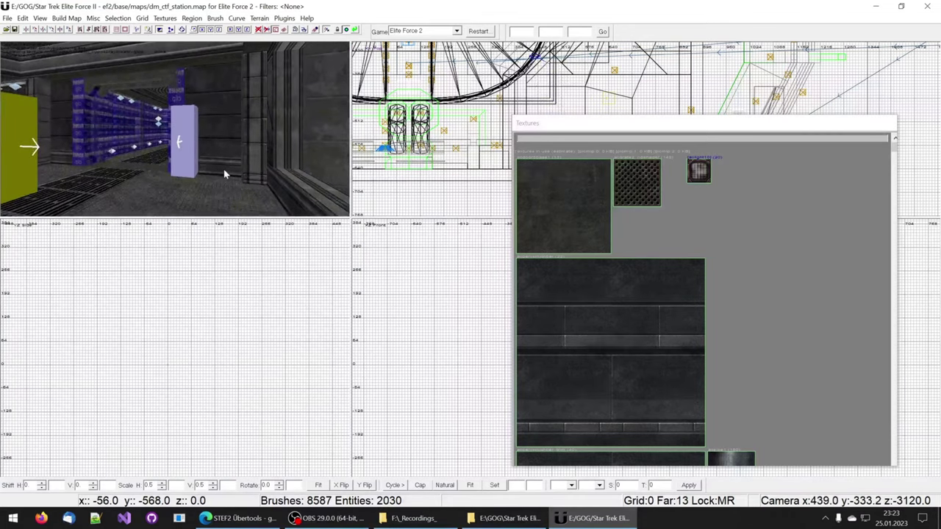
{"action": "left_click", "coordinate": [183, 144], "text": "shift"}
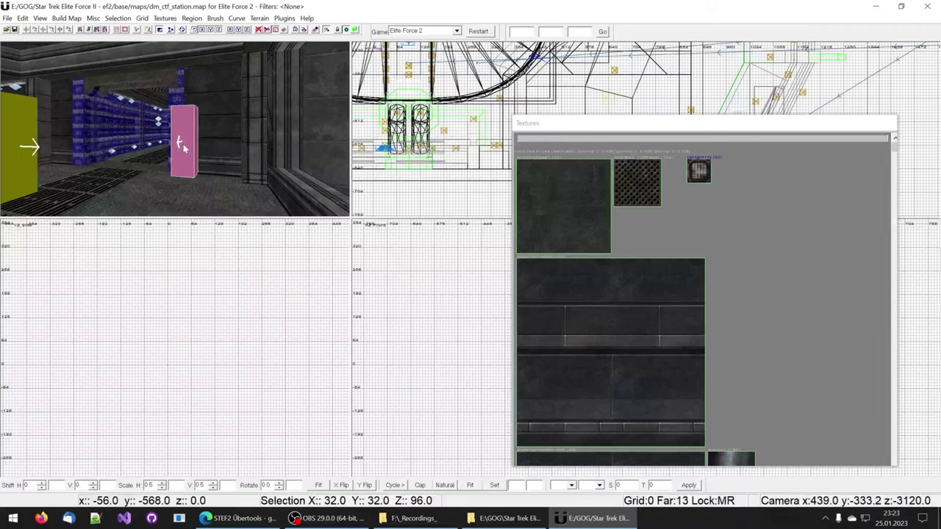
{"action": "key", "text": "Escape"}
{"action": "mouse_move", "coordinate": [183, 147]}
{"action": "right_mouse_down"}
{"action": "mouse_move", "coordinate": [210, 125]}
{"action": "mouse_move", "coordinate": [223, 181]}
{"action": "right_mouse_up"}
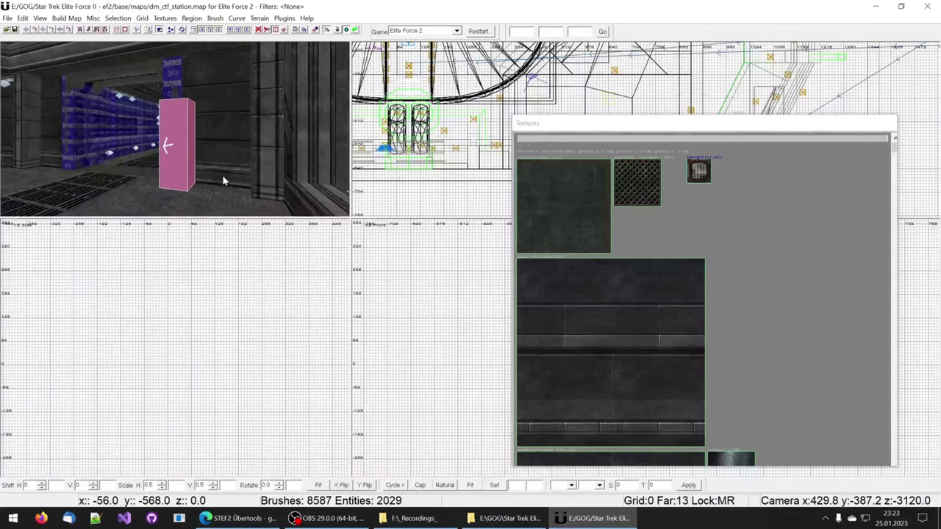
{"action": "key", "text": "n"}
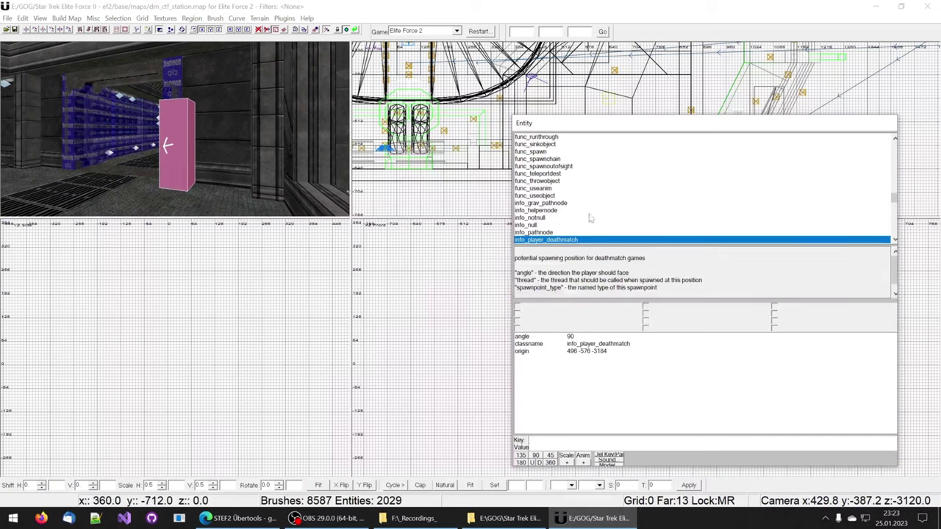
{"action": "scroll", "coordinate": [589, 218], "scroll_direction": "down", "scroll_amount": 2}
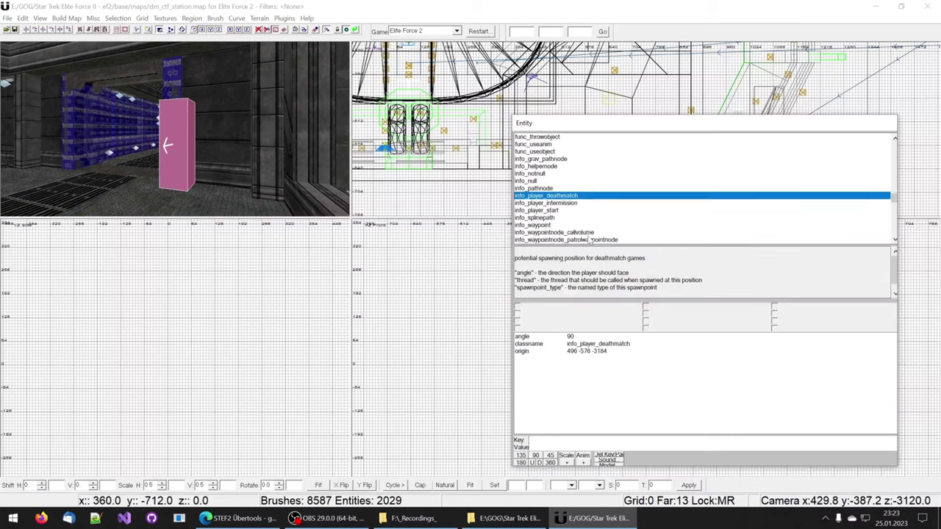
{"action": "scroll", "coordinate": [702, 272], "scroll_direction": "down", "scroll_amount": 1}
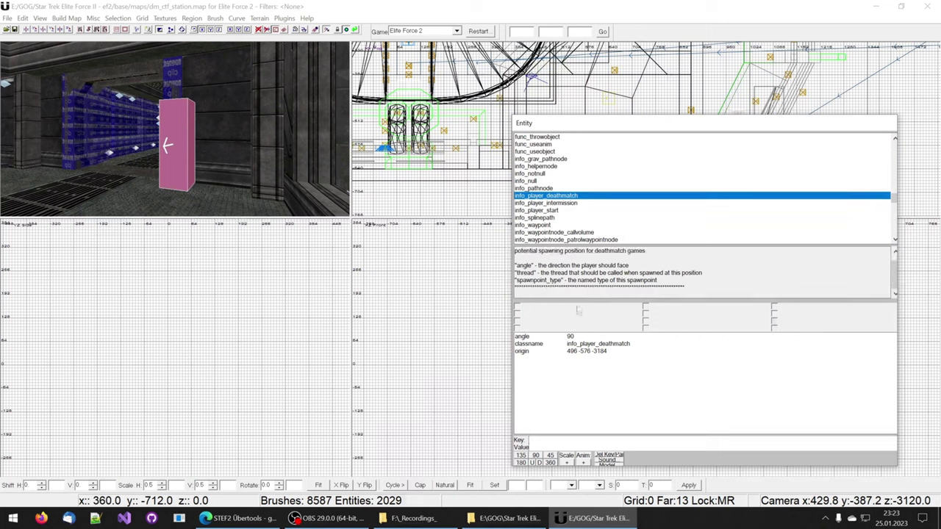
{"action": "left_click", "coordinate": [542, 344]}
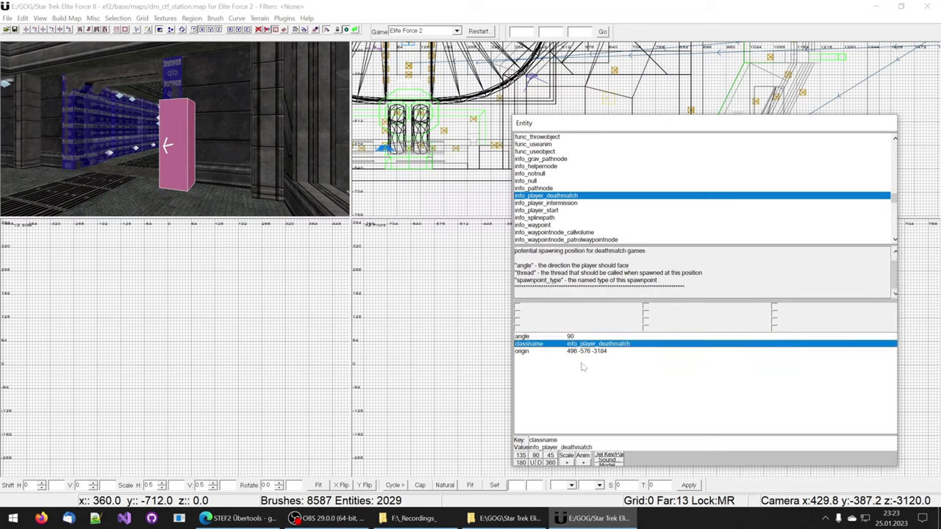
{"action": "left_click", "coordinate": [592, 351]}
{"action": "right_click_drag", "start_coordinate": [250, 179], "coordinate": [220, 184]}
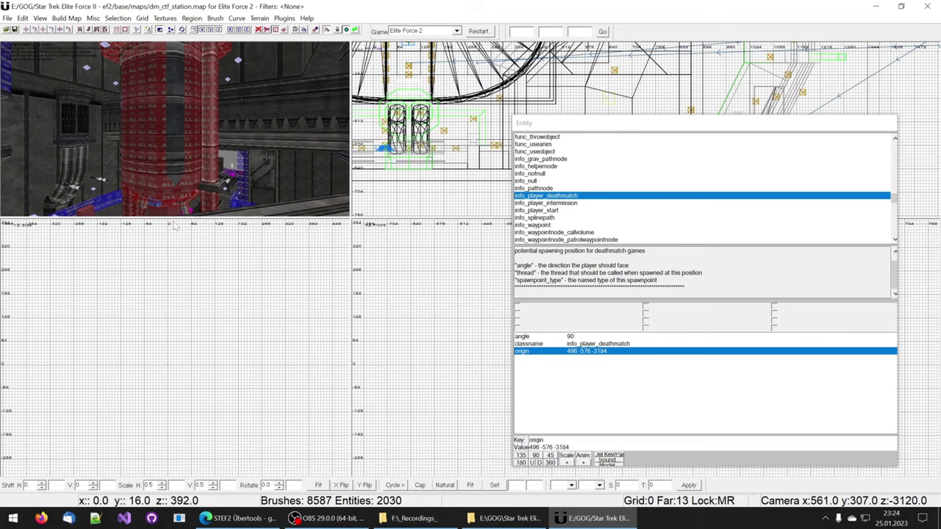
Close the Entity window, run Quick Compile (BSP and VIS), and close the finished console
{"action": "key", "text": "n"}
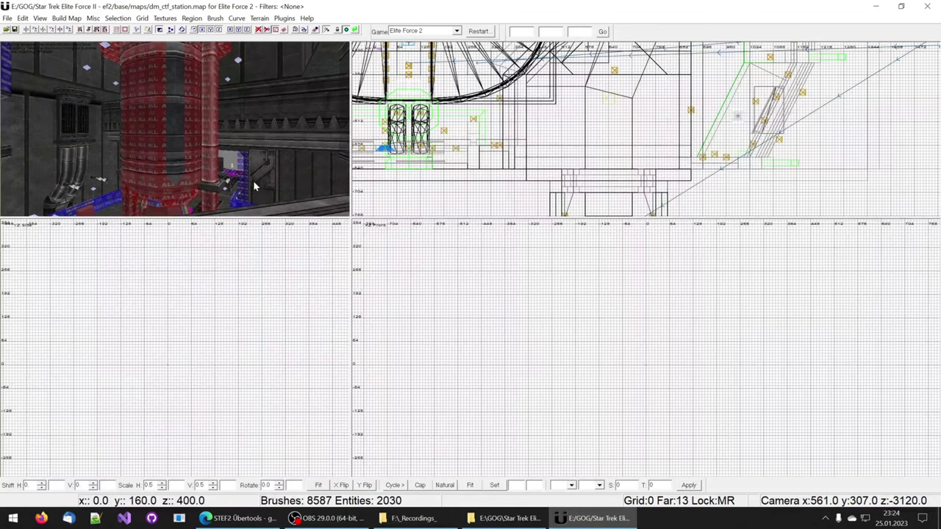
{"action": "right_click_drag", "start_coordinate": [277, 166], "coordinate": [267, 172]}
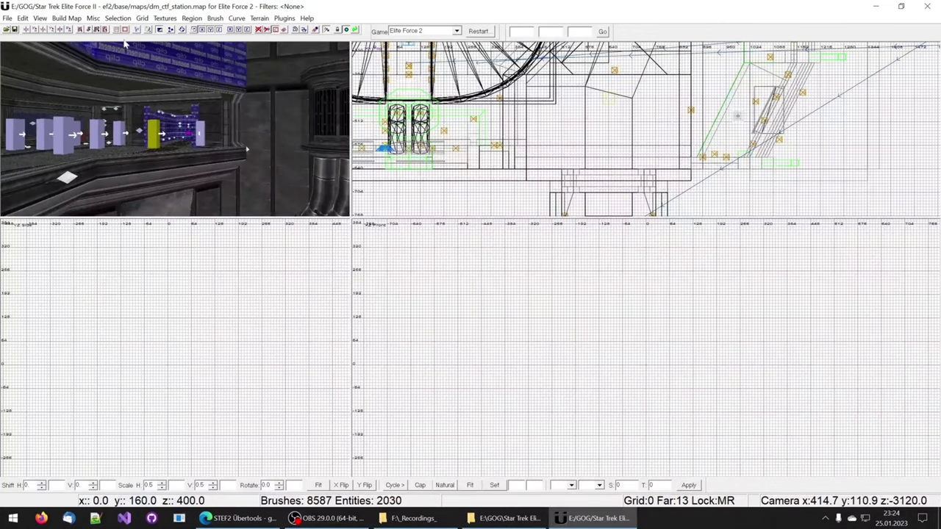
{"action": "left_click", "coordinate": [65, 19]}
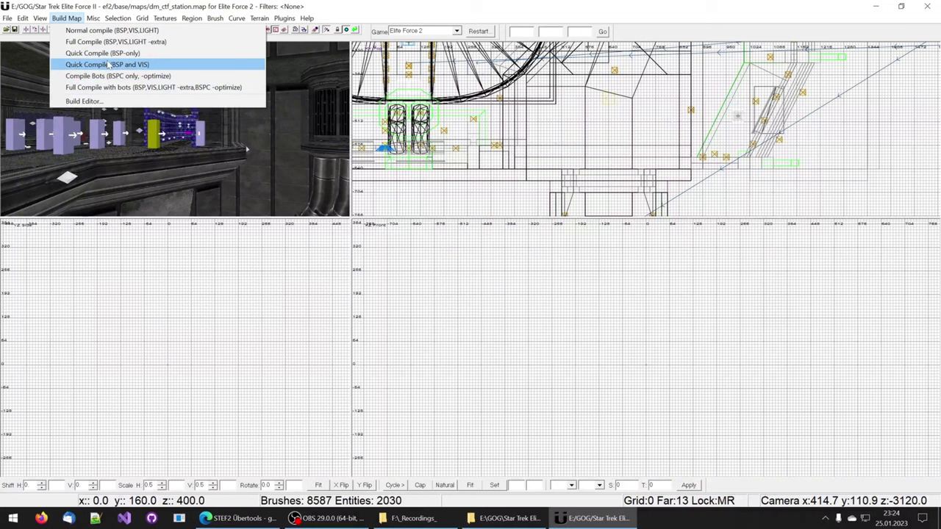
{"action": "left_click", "coordinate": [166, 66]}
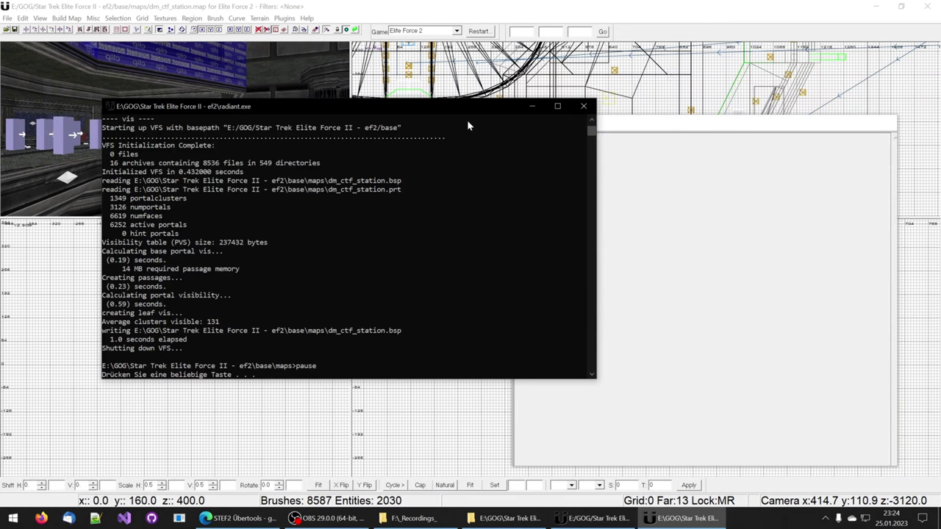
{"action": "left_click", "coordinate": [583, 107]}
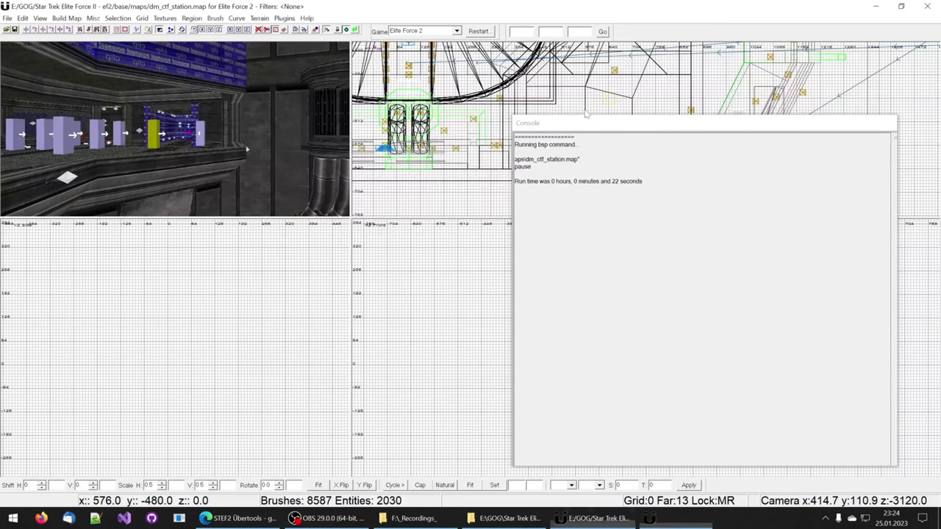
Find dm_ctf_station.bsp (9,284 KB) in base\maps and cancel the accidental rename
{"action": "left_click", "coordinate": [875, 7]}
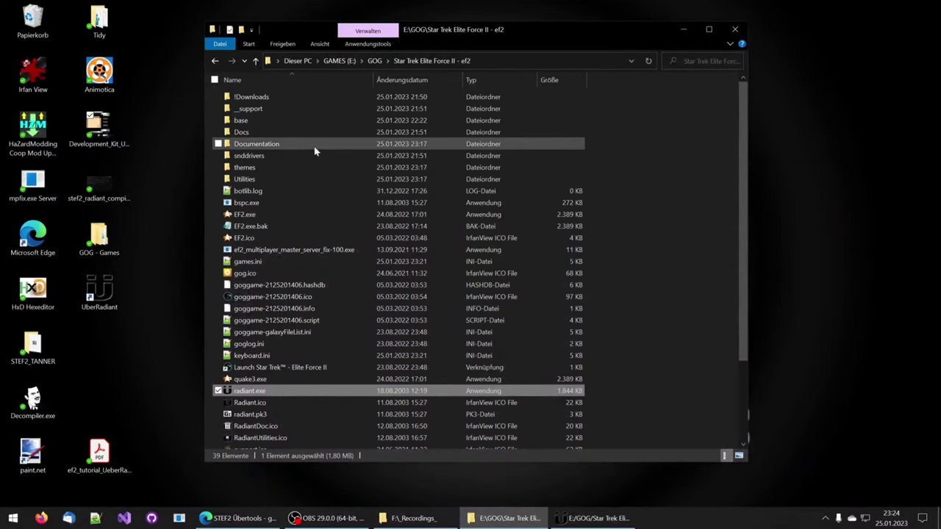
{"action": "double_click", "coordinate": [250, 120]}
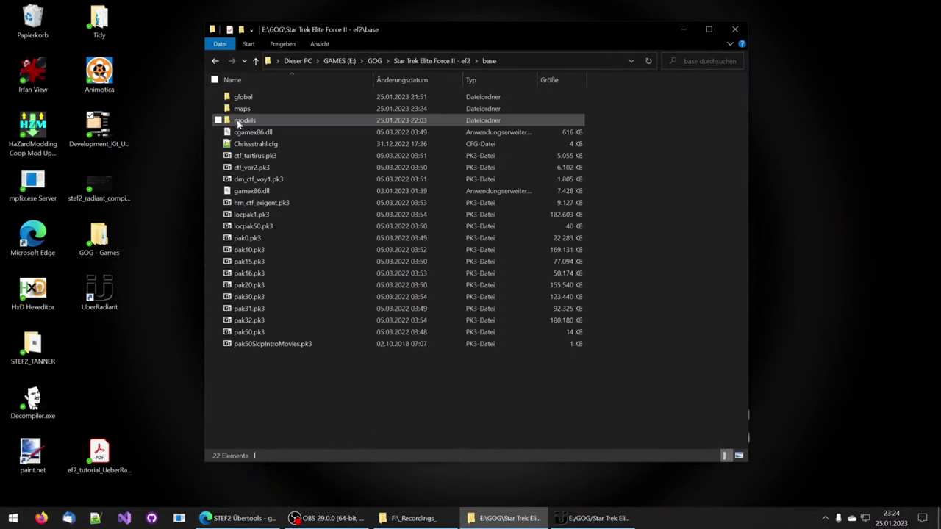
{"action": "double_click", "coordinate": [250, 109]}
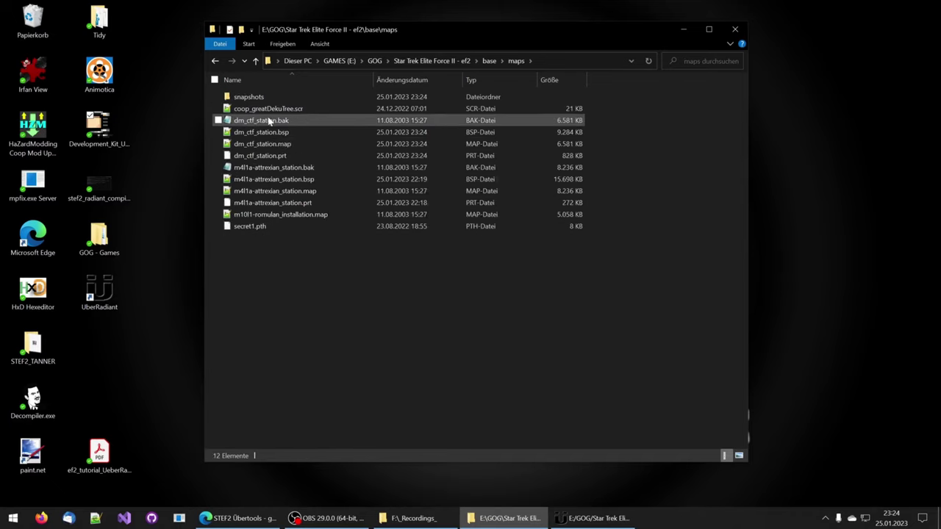
{"action": "left_click", "coordinate": [257, 133]}
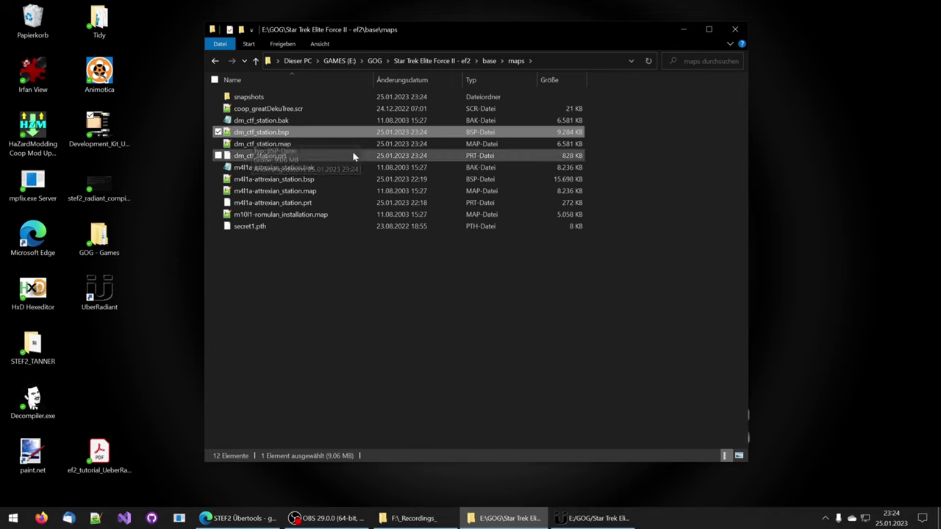
{"action": "left_click", "coordinate": [271, 135]}
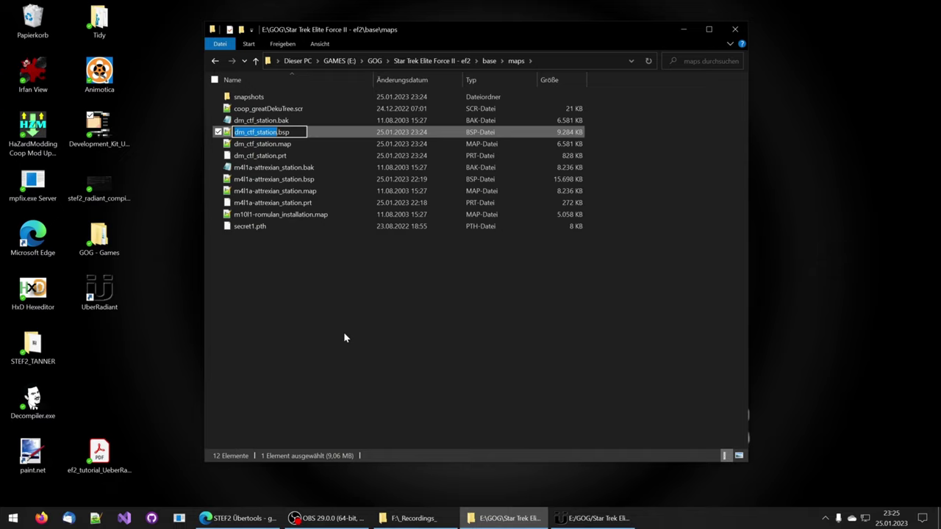
{"action": "left_click", "coordinate": [341, 326]}
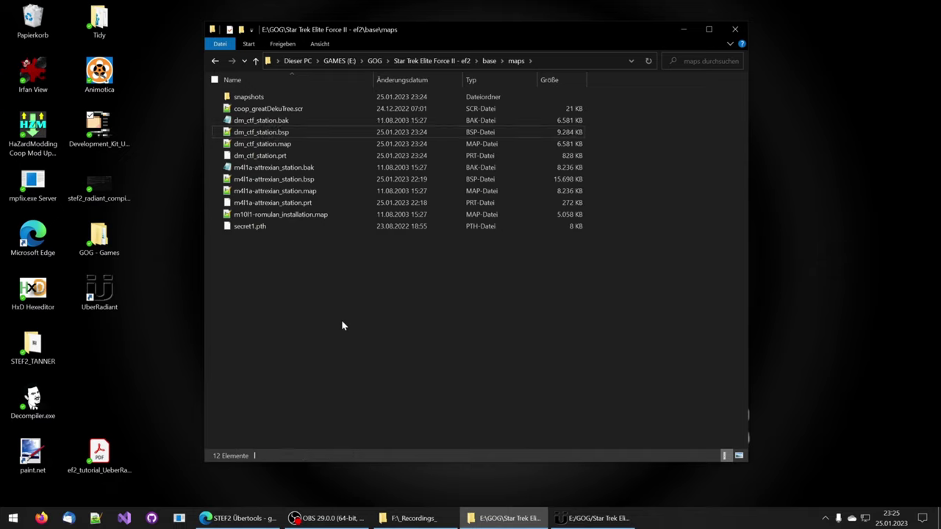